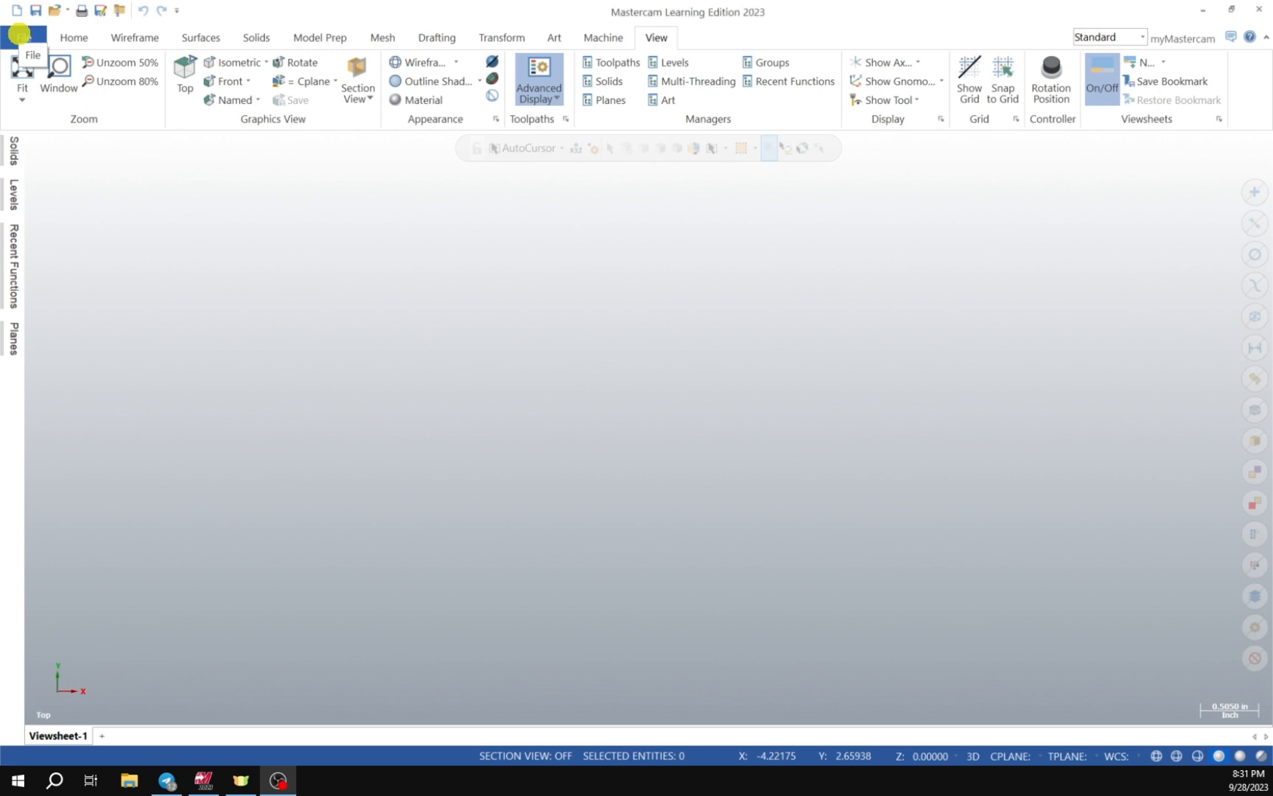
Open the system configuration's color settings and select the background (gradient start) color for editing
{"action": "left_click", "coordinate": [20, 34]}
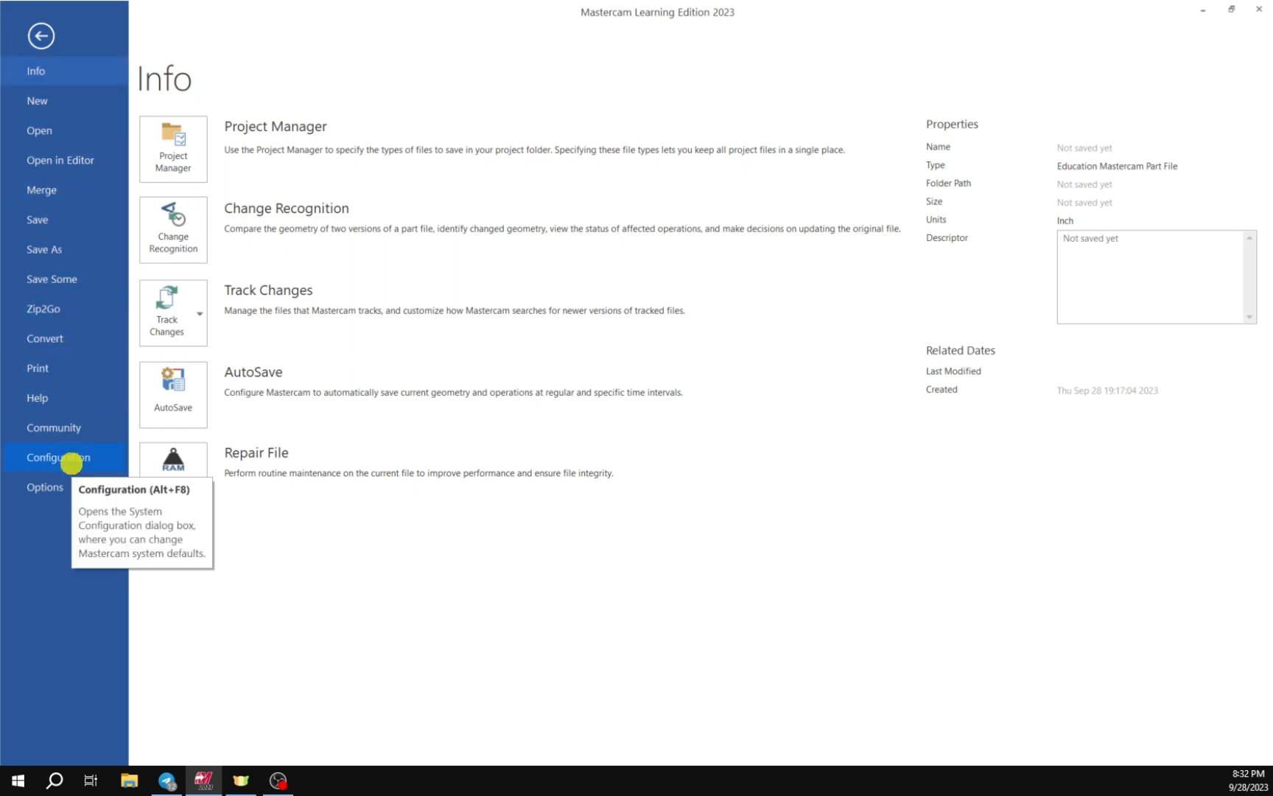
{"action": "left_click", "coordinate": [72, 463]}
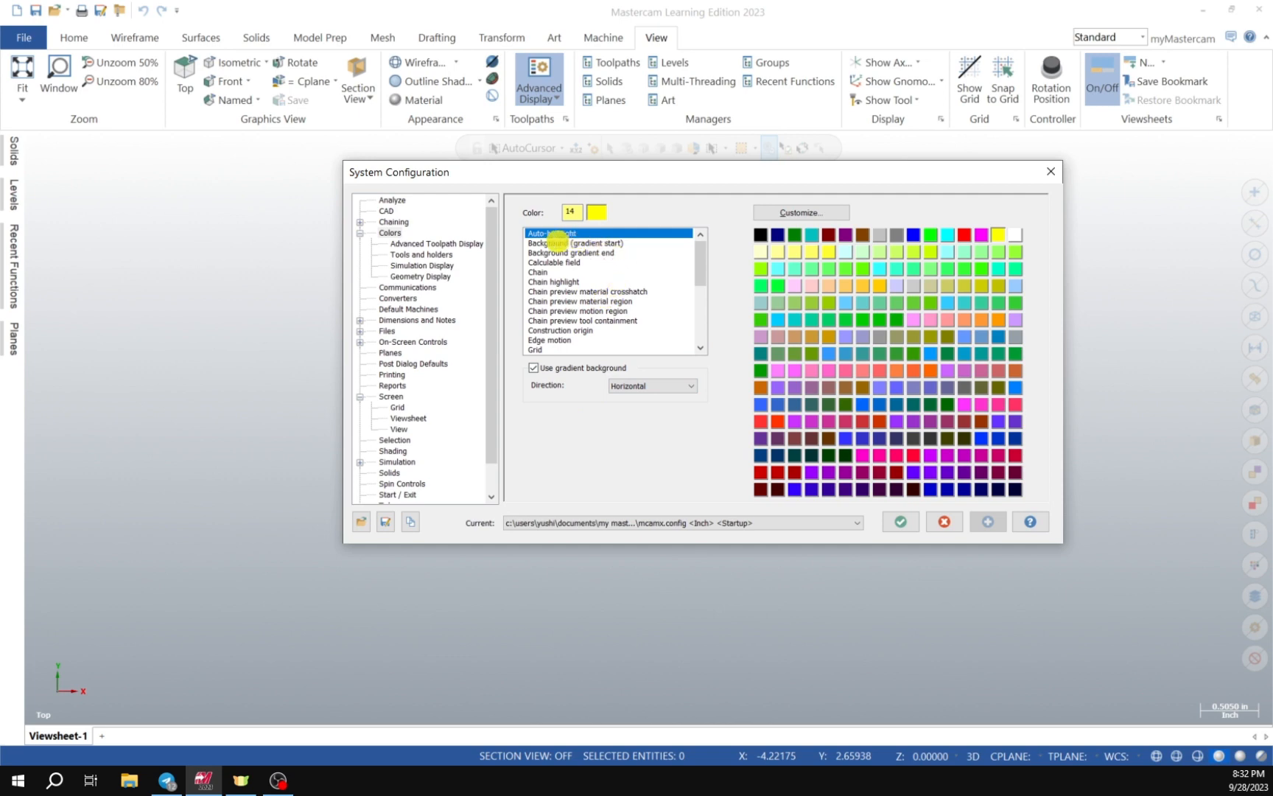
{"action": "left_click", "coordinate": [554, 242]}
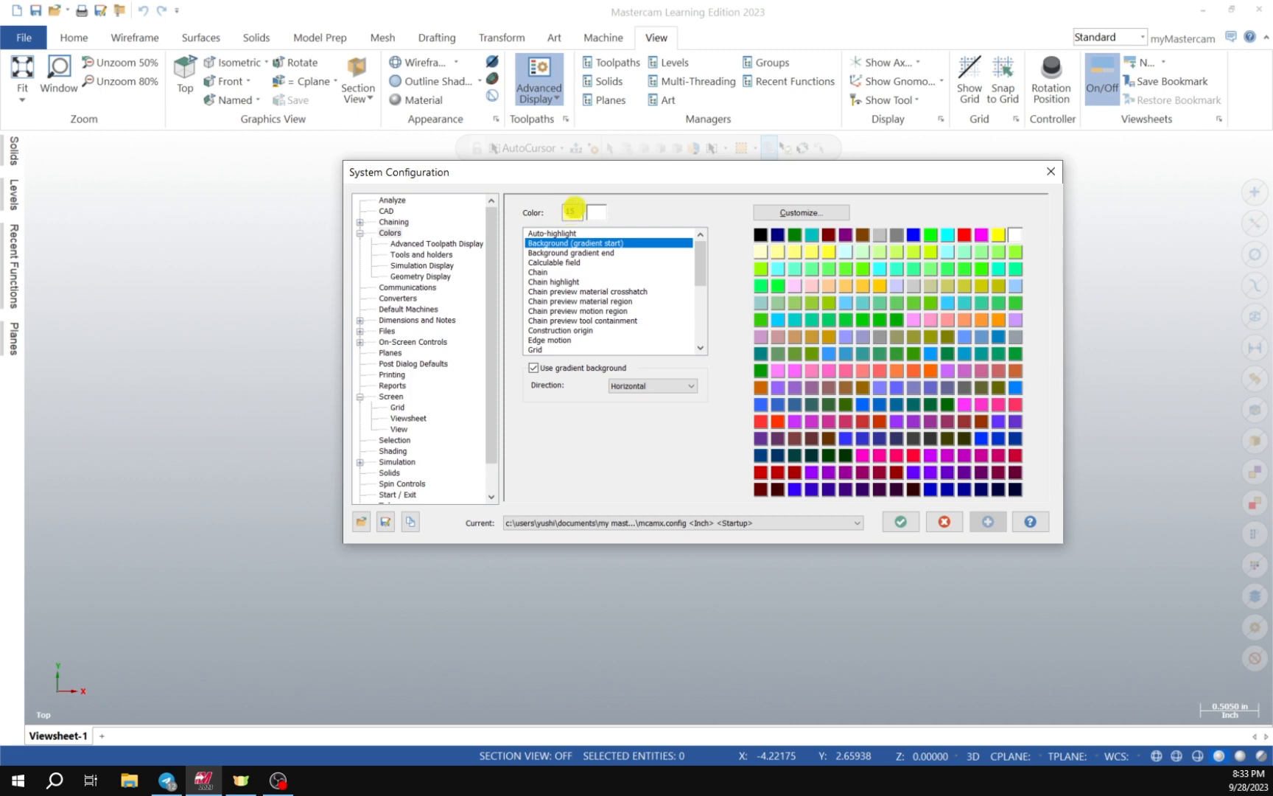
Try color 10 for the background gradient start, then set it back to color 15
{"action": "double_click", "coordinate": [570, 212]}
{"action": "type", "text": "10"}
{"action": "key", "text": "Return"}
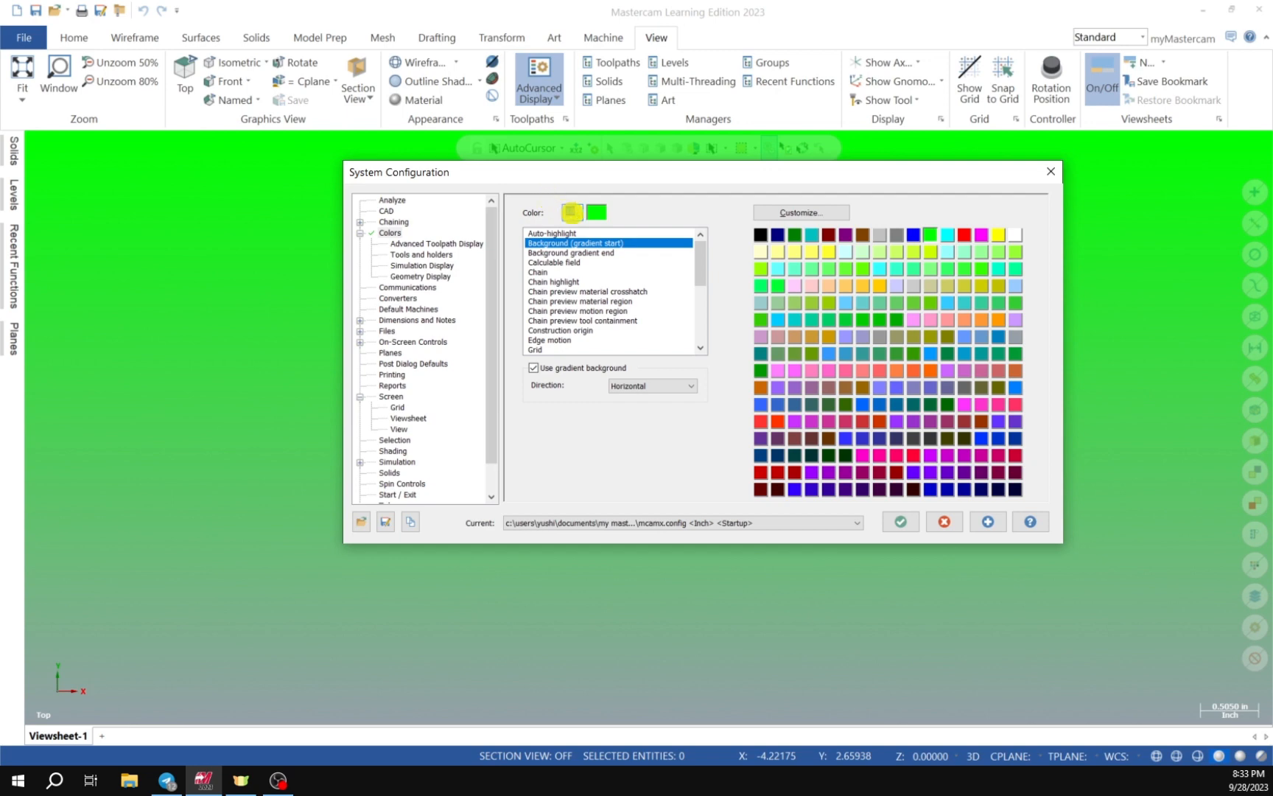
{"action": "type", "text": "15"}
{"action": "key", "text": "Return"}
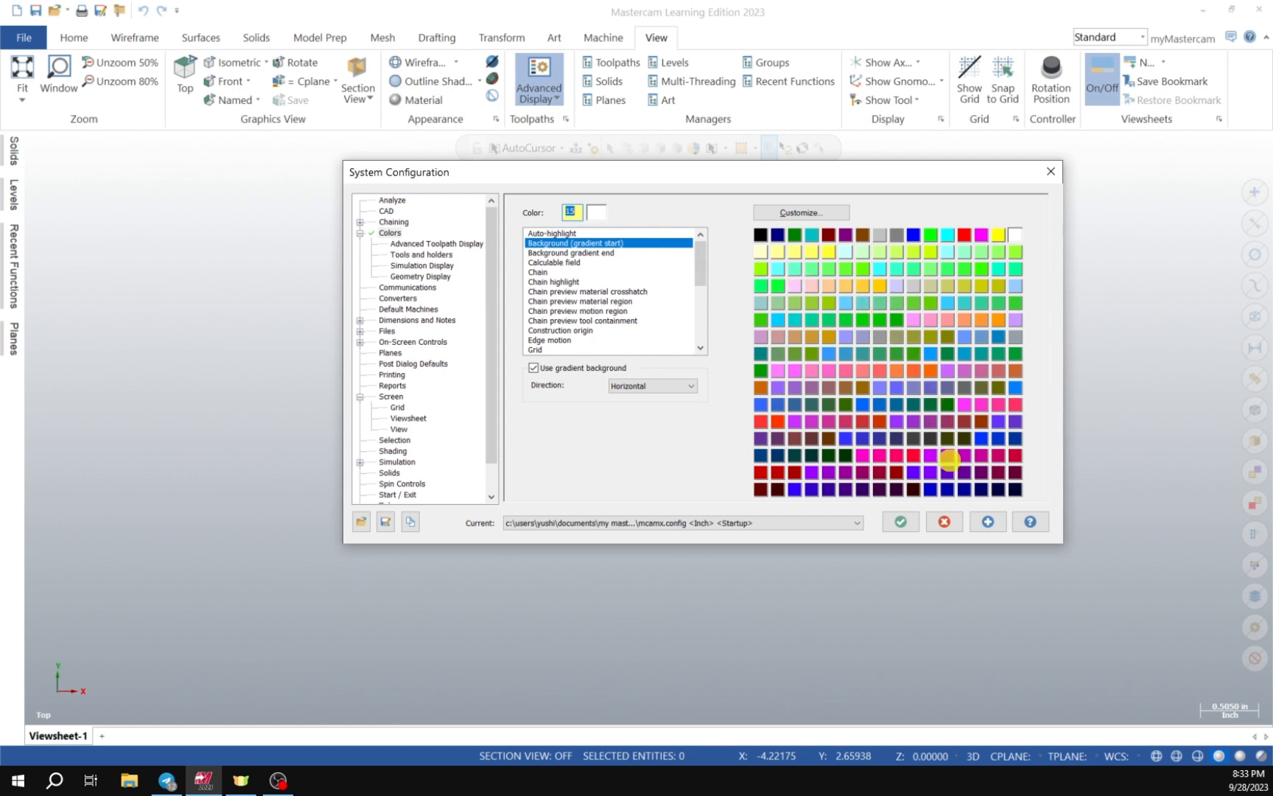
Set the background gradient start to dark blue color 252 and the background gradient end to color 253
{"action": "left_click", "coordinate": [980, 488]}
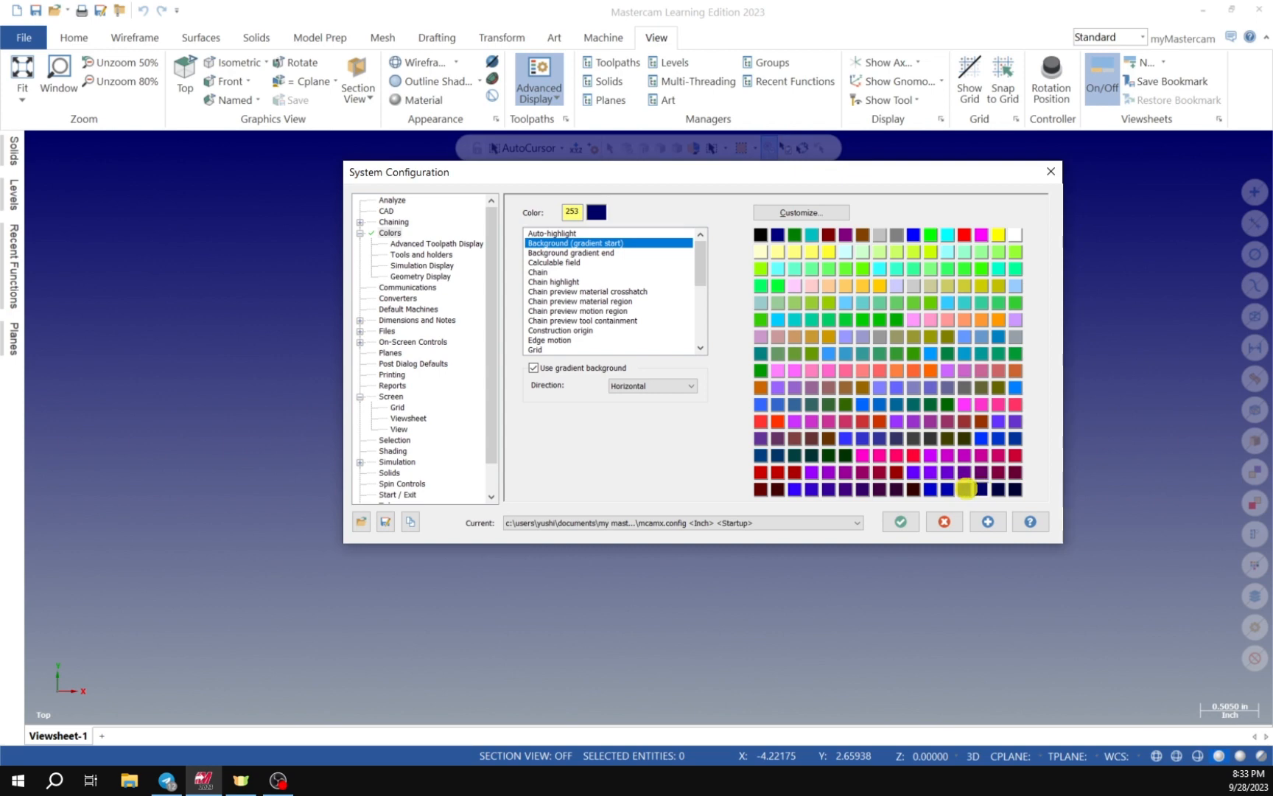
{"action": "left_click", "coordinate": [964, 487]}
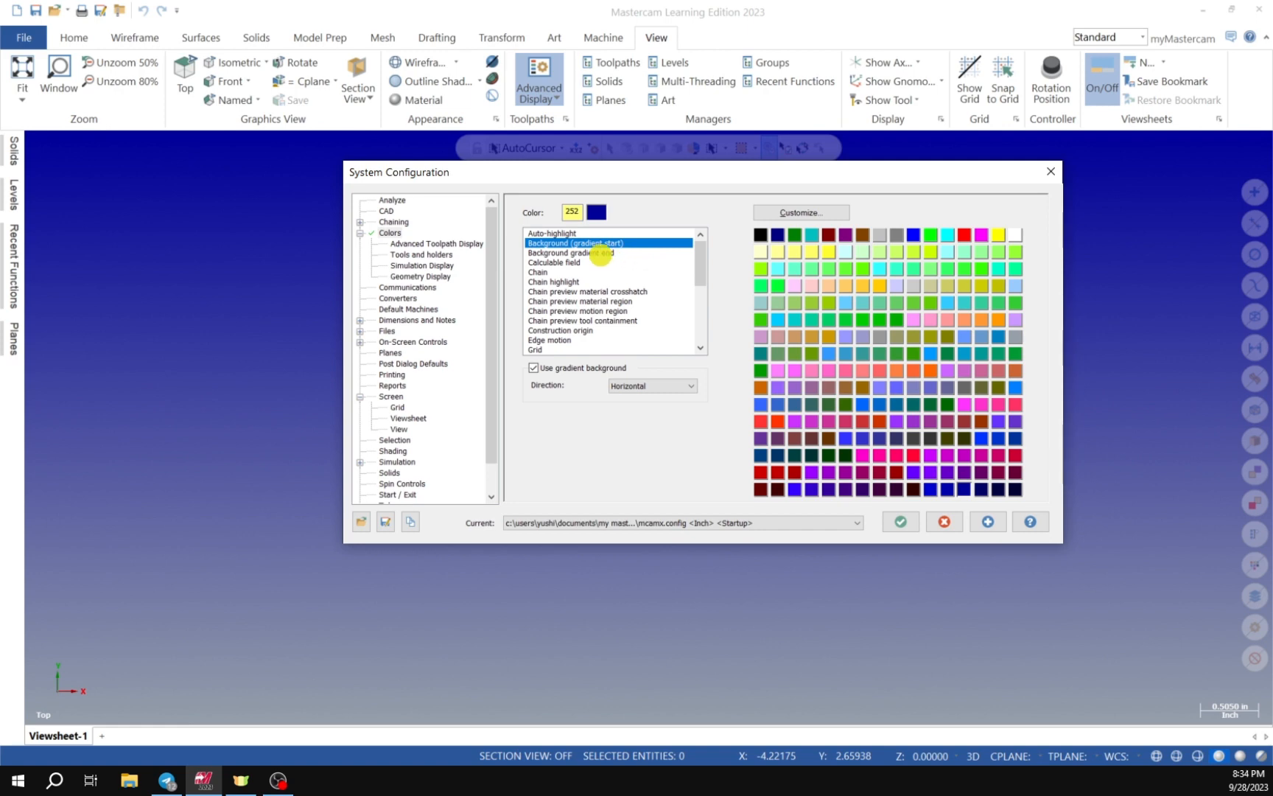
{"action": "left_click", "coordinate": [598, 253]}
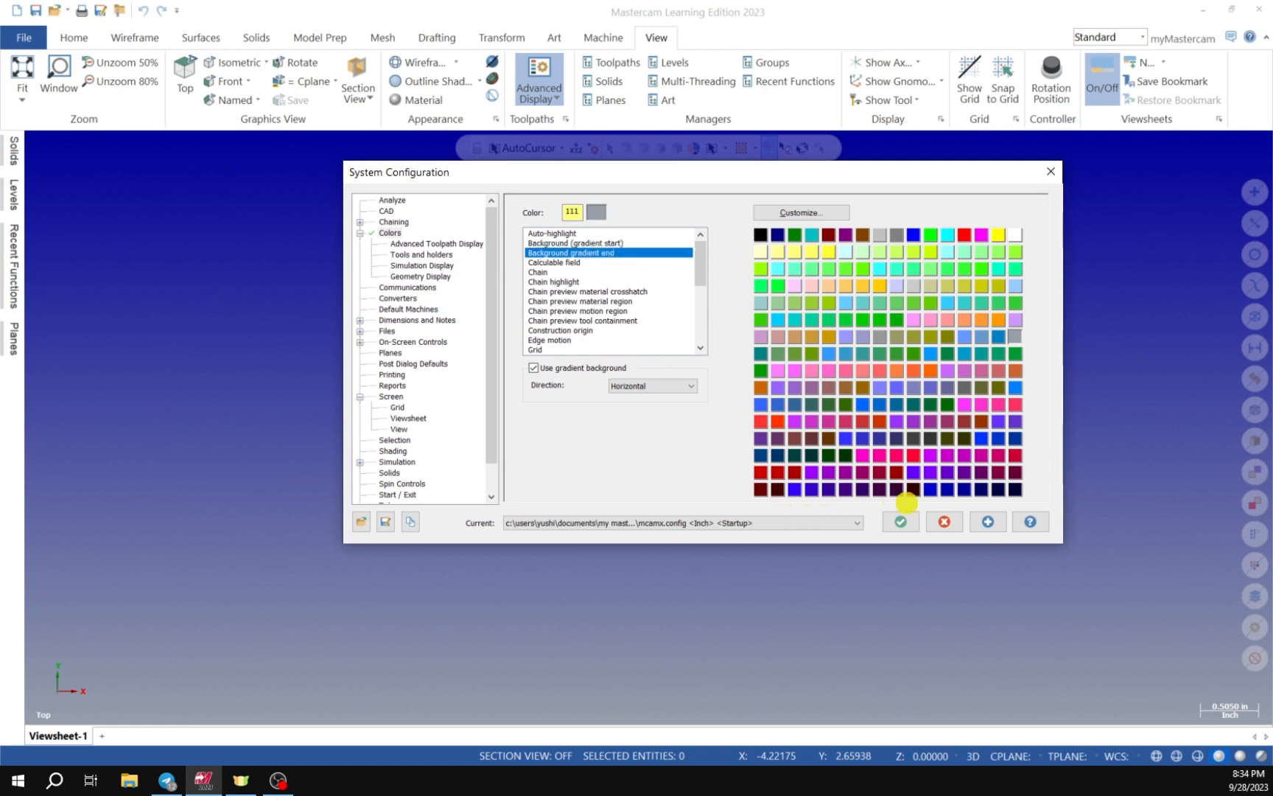
{"action": "left_click", "coordinate": [982, 488]}
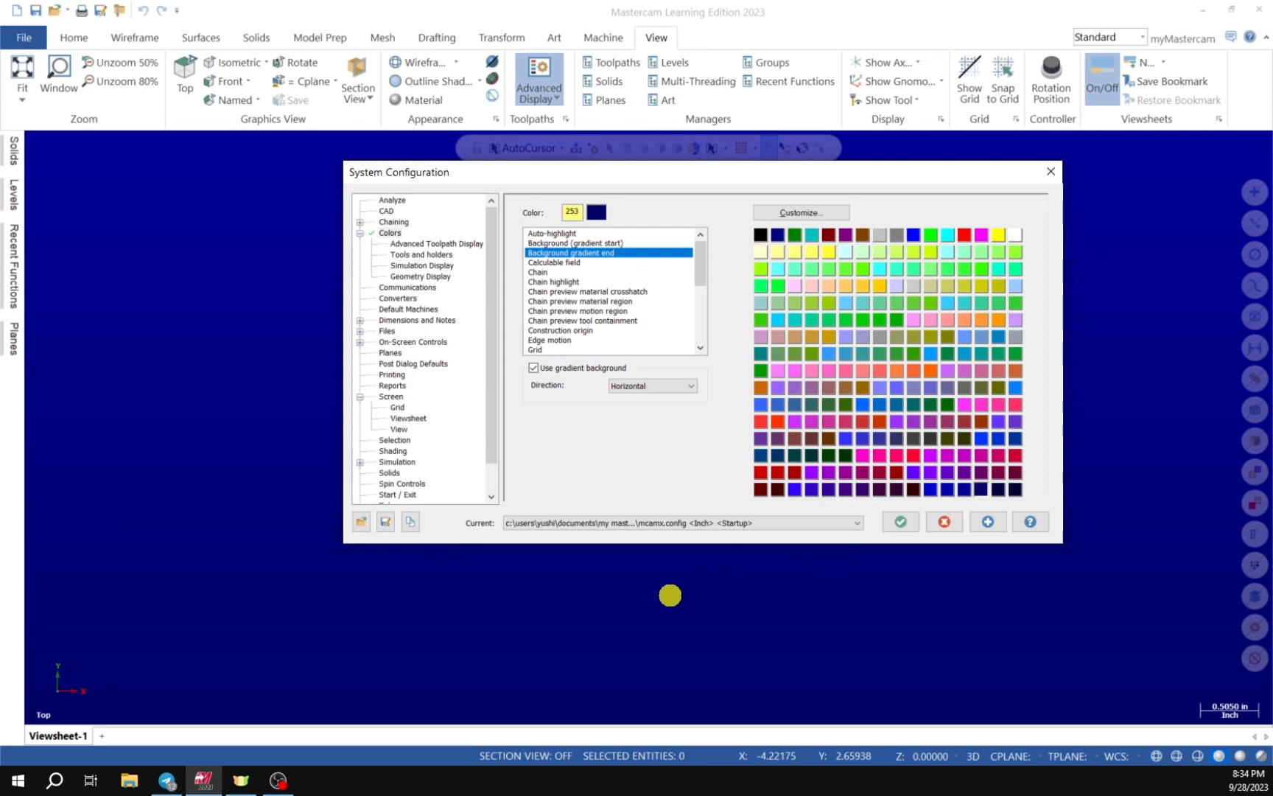
Accept the new background colors and save all current settings to the mcamx.config configuration file
{"action": "left_click_drag", "start_coordinate": [702, 171], "coordinate": [318, 142]}
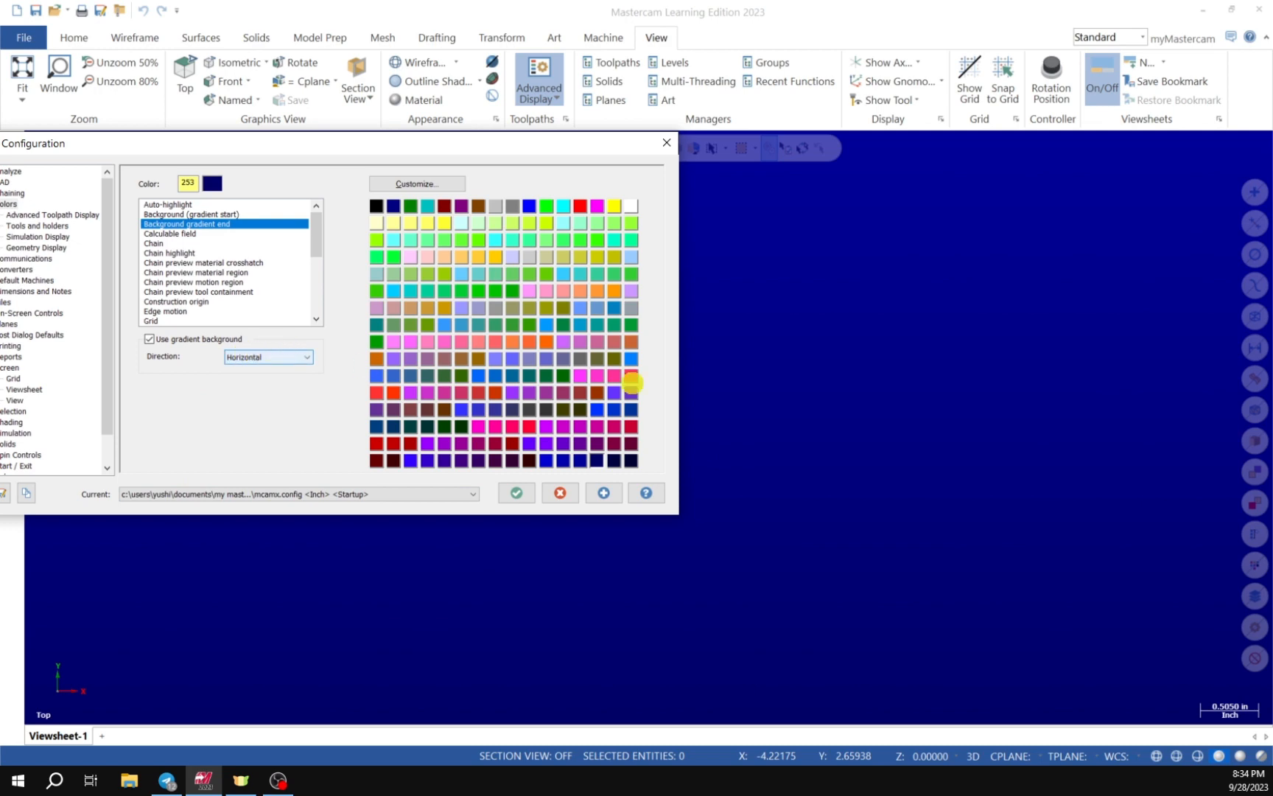
{"action": "left_click_drag", "start_coordinate": [378, 148], "coordinate": [661, 177]}
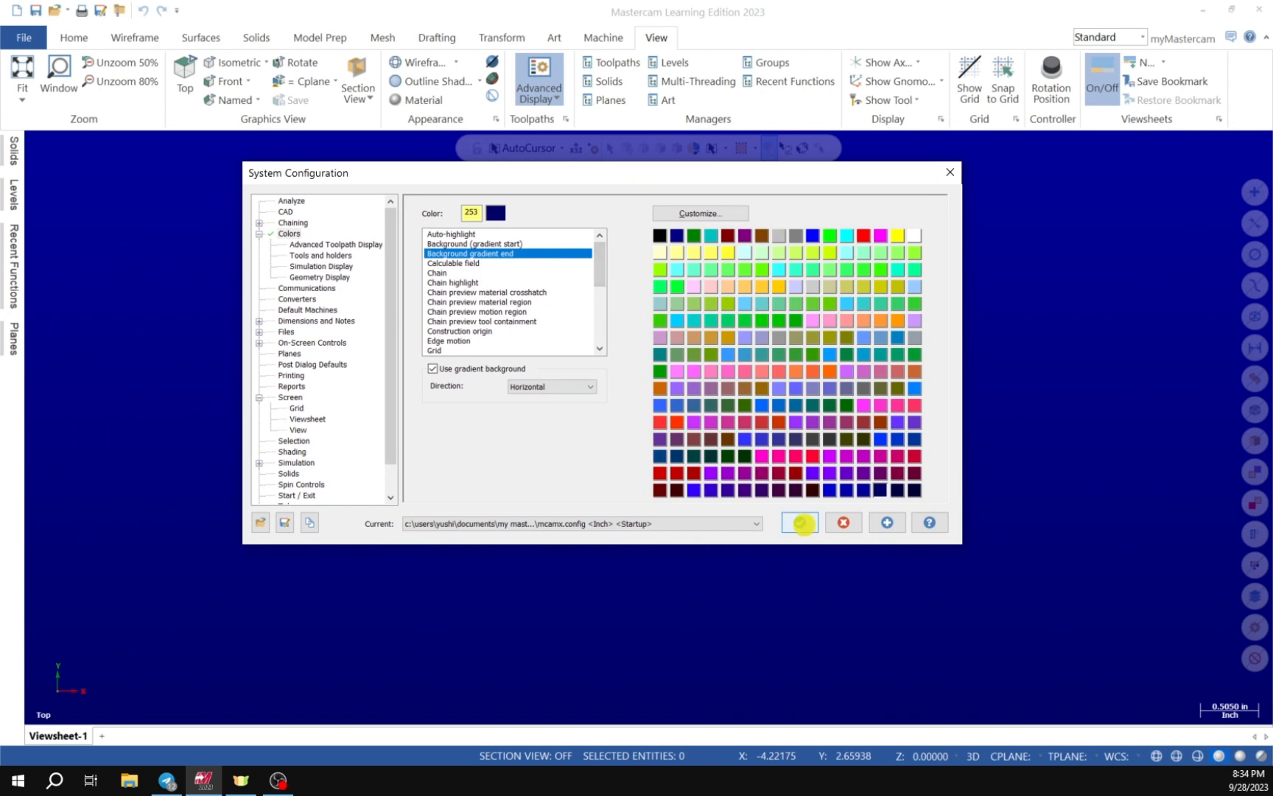
{"action": "left_click", "coordinate": [800, 522]}
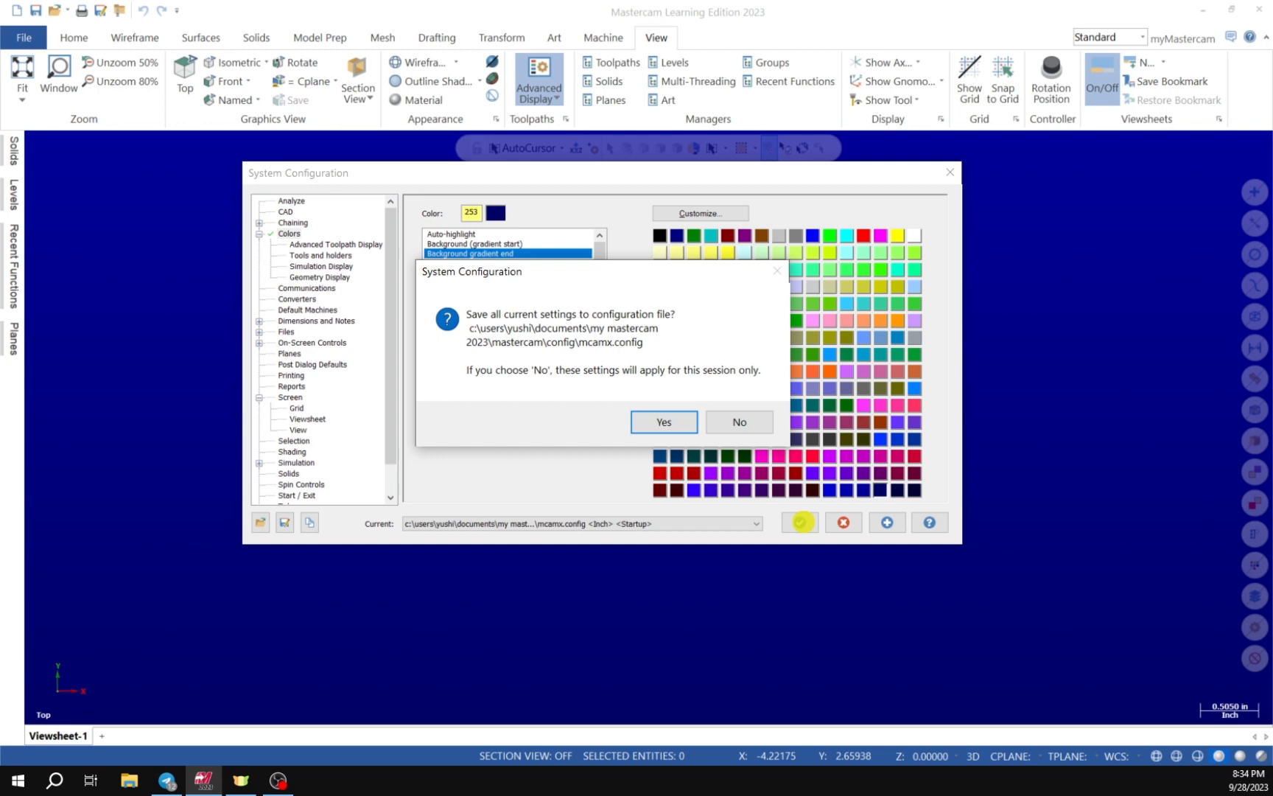
{"action": "left_click", "coordinate": [664, 421]}
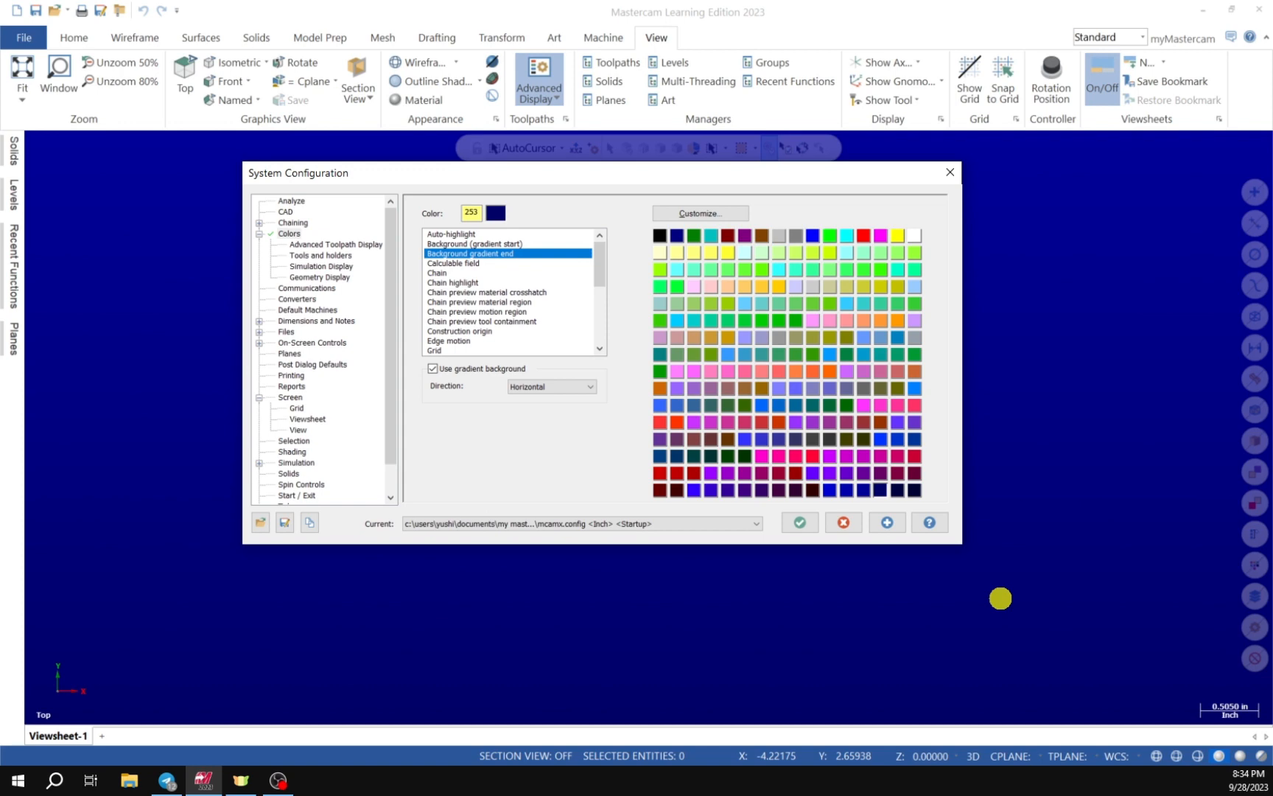
{"action": "key", "text": "Escape"}
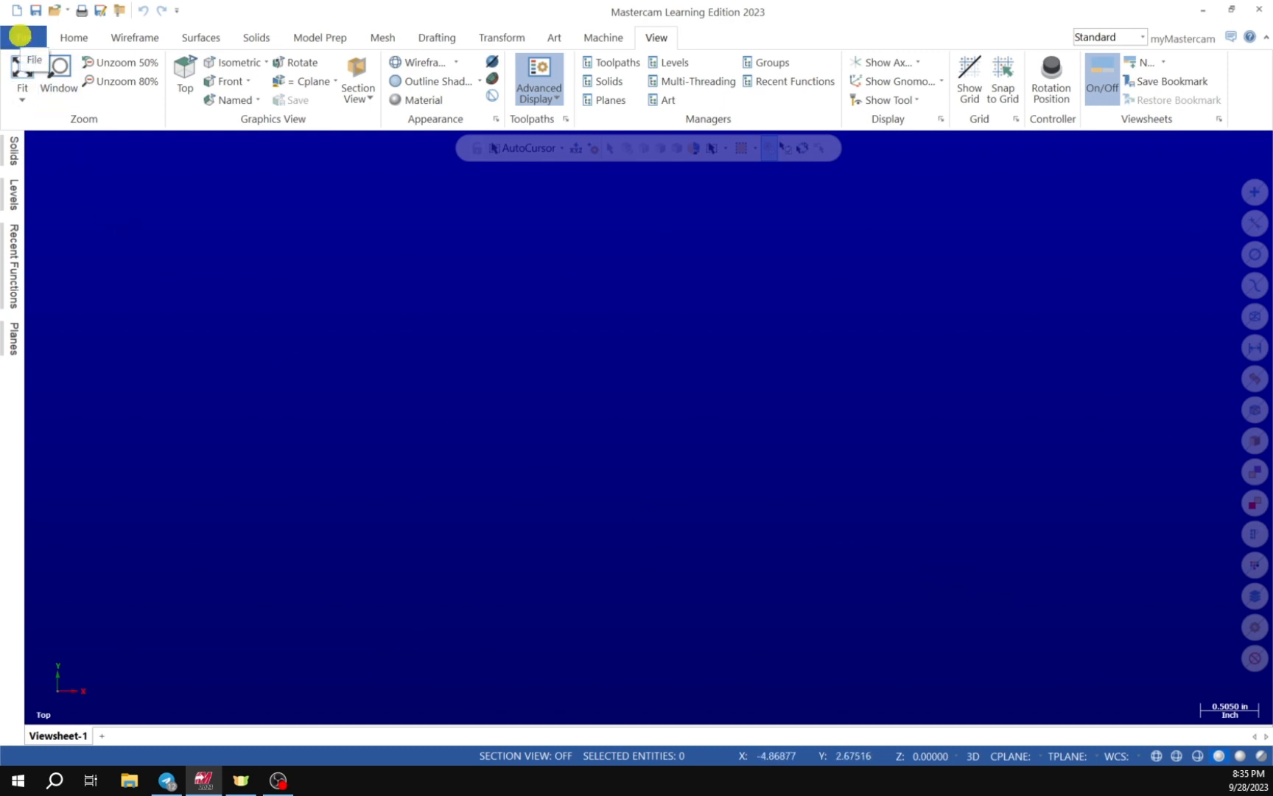
In the system configuration's Start / Exit settings, choose the inch file mcamx.config as the startup configuration
{"action": "left_click", "coordinate": [20, 36]}
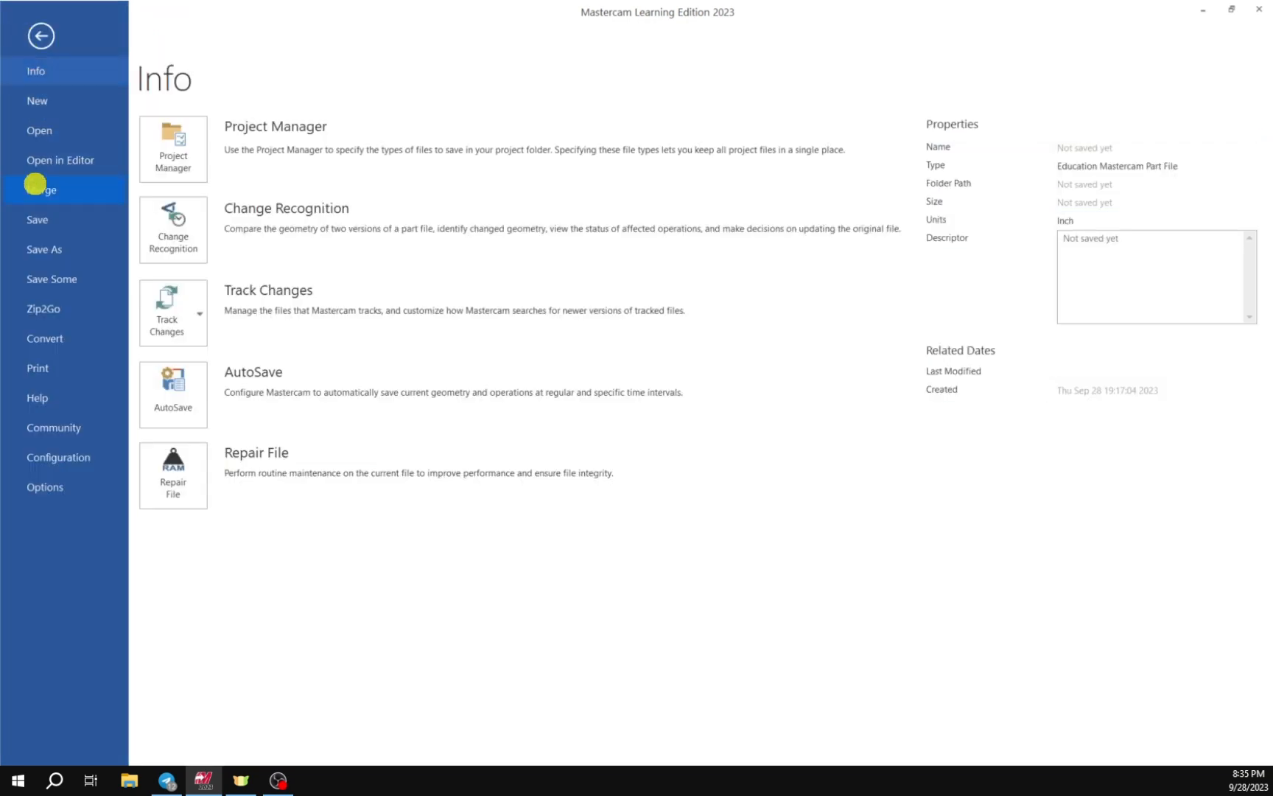
{"action": "left_click", "coordinate": [49, 462]}
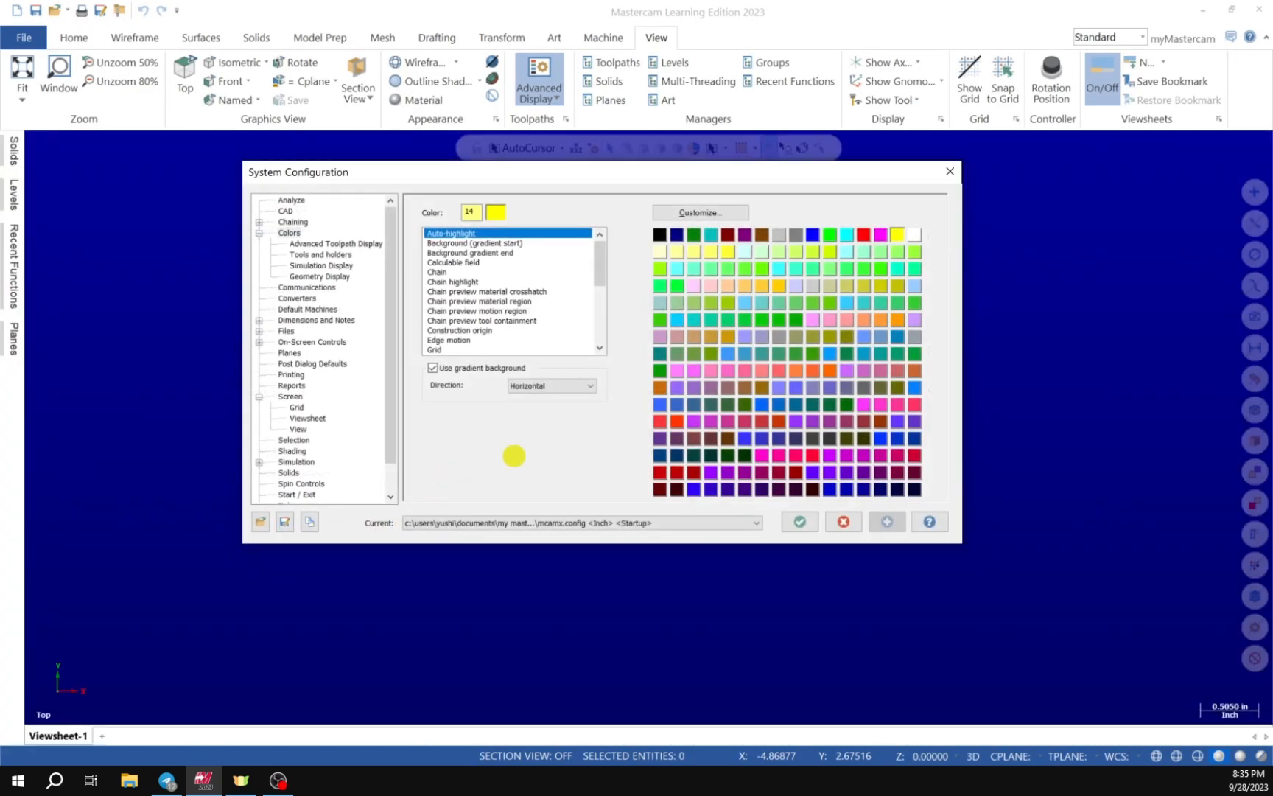
{"action": "scroll", "coordinate": [389, 293], "scroll_direction": "down", "scroll_amount": 1}
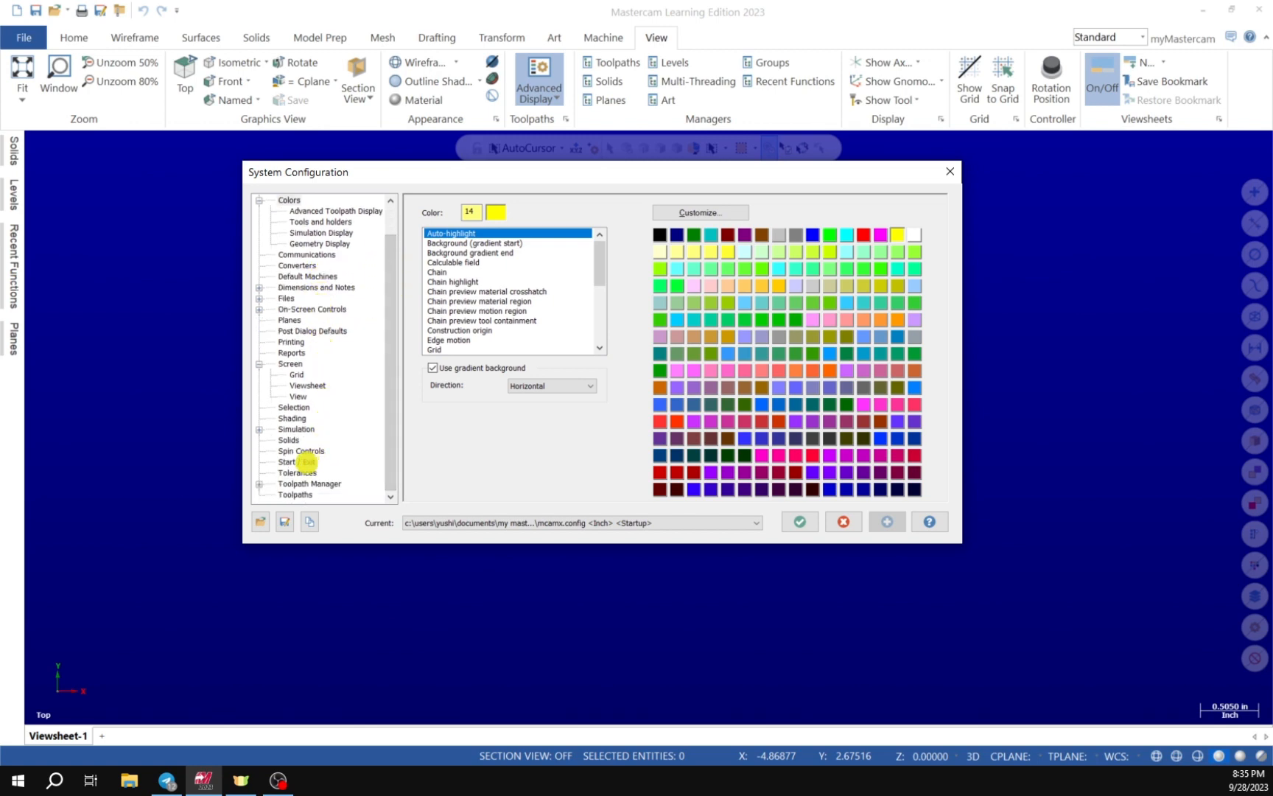
{"action": "left_click", "coordinate": [306, 462]}
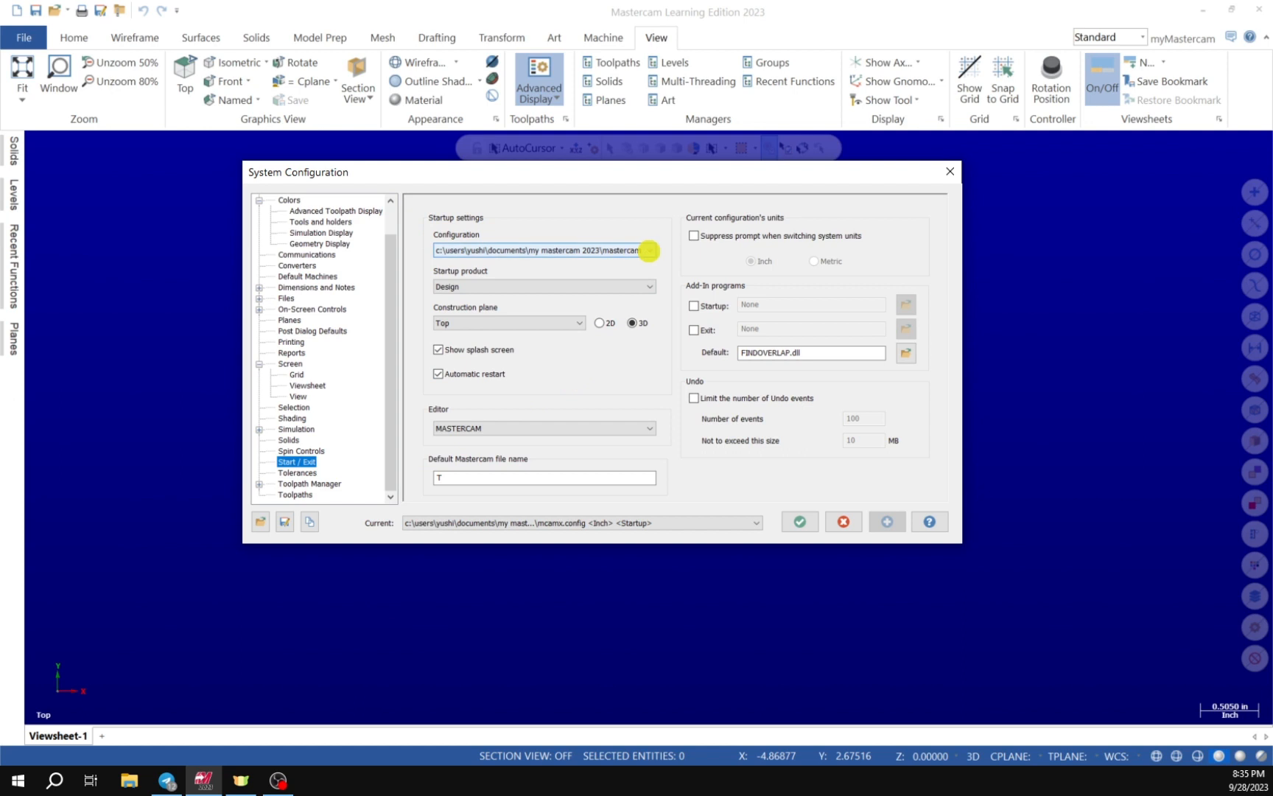
{"action": "left_click", "coordinate": [651, 250]}
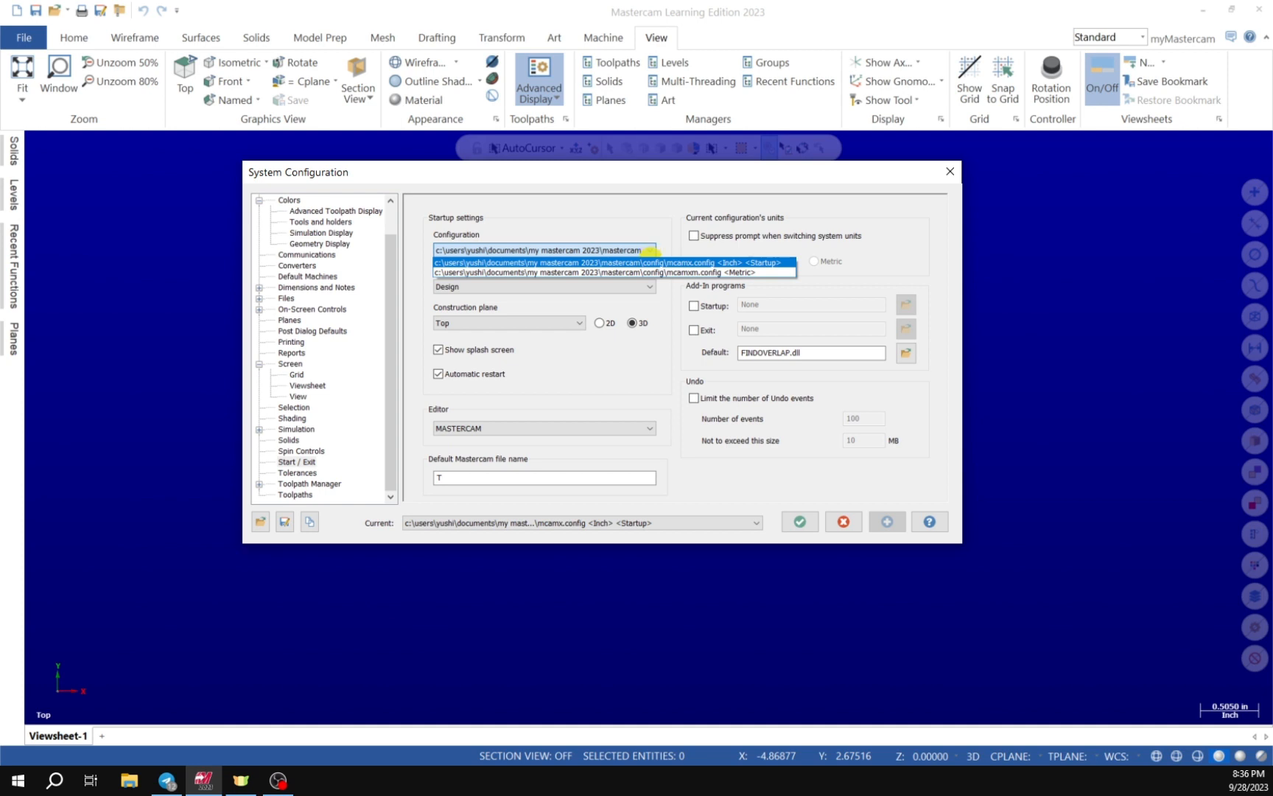
{"action": "left_click", "coordinate": [651, 256]}
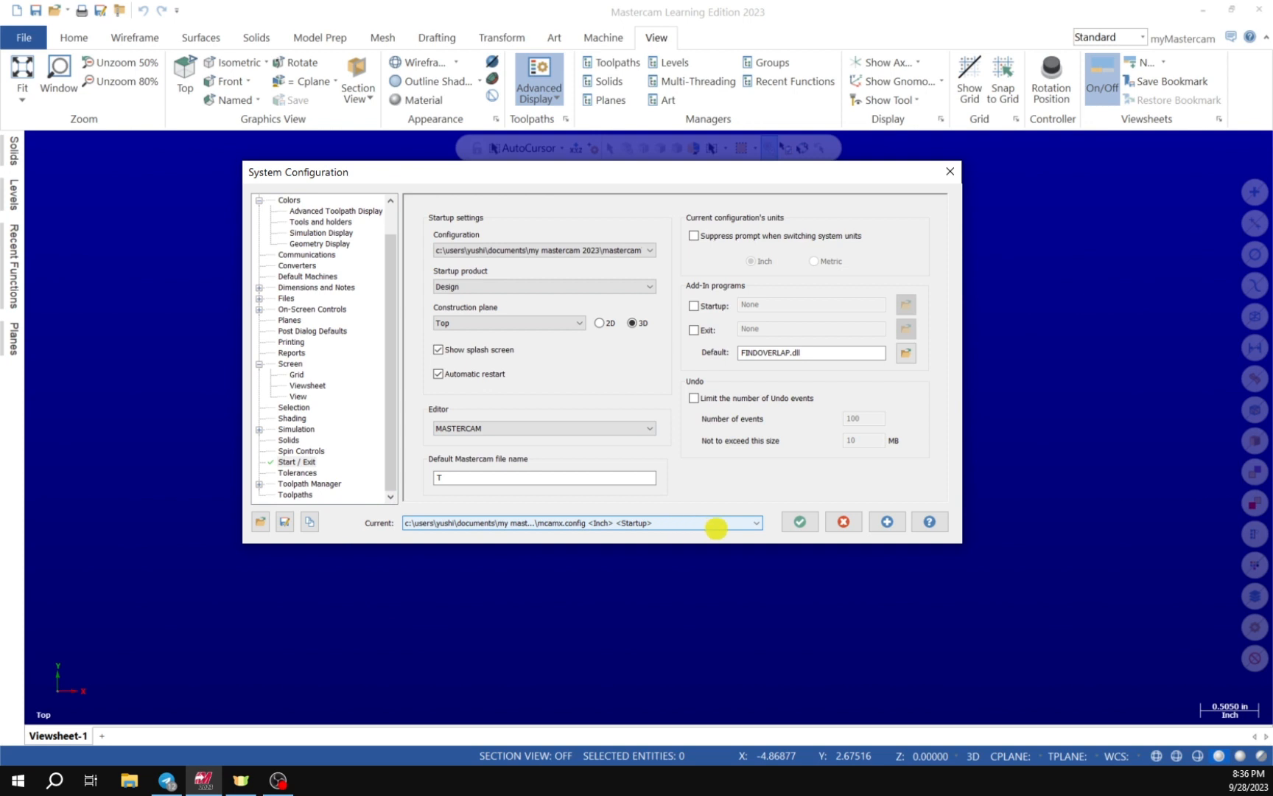
Switch the current configuration to the metric file mcamxm.config, return it to the inch file mcamx.config, and accept the settings
{"action": "left_click", "coordinate": [755, 523]}
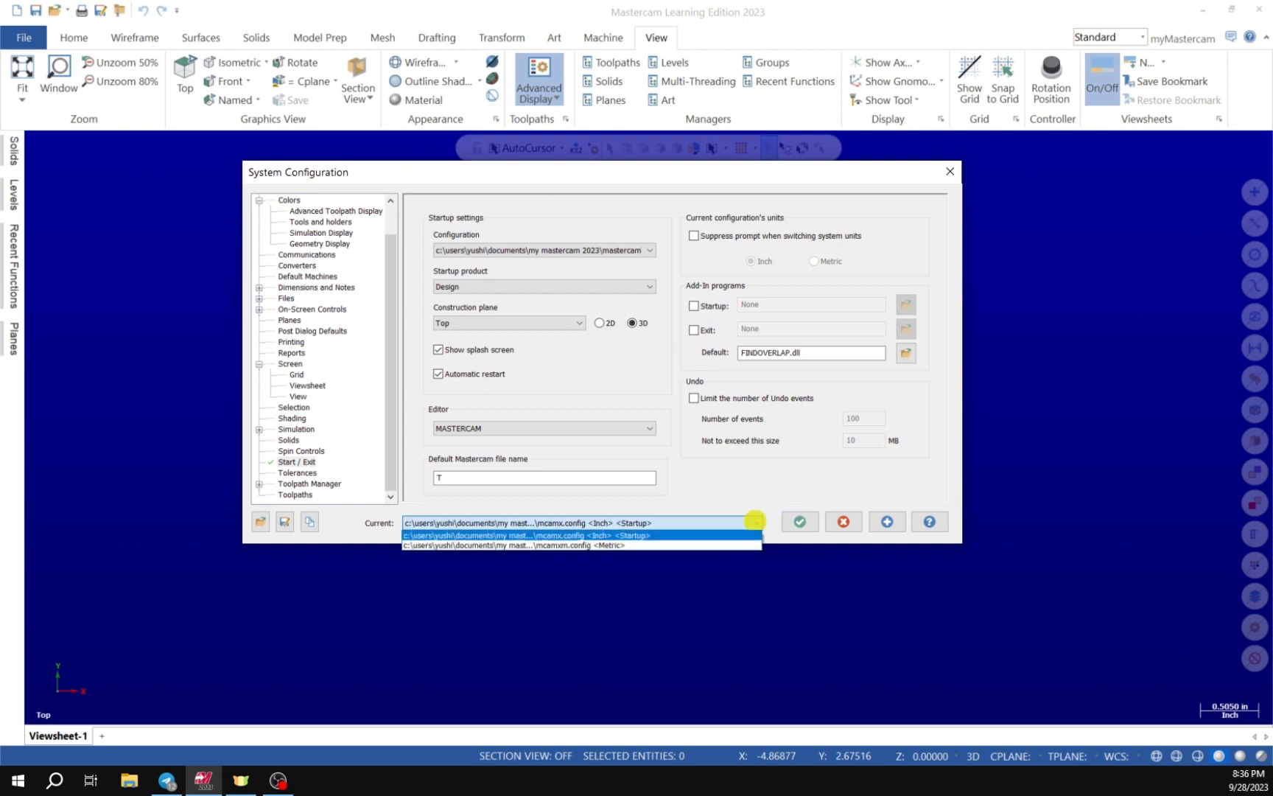
{"action": "left_click", "coordinate": [687, 545]}
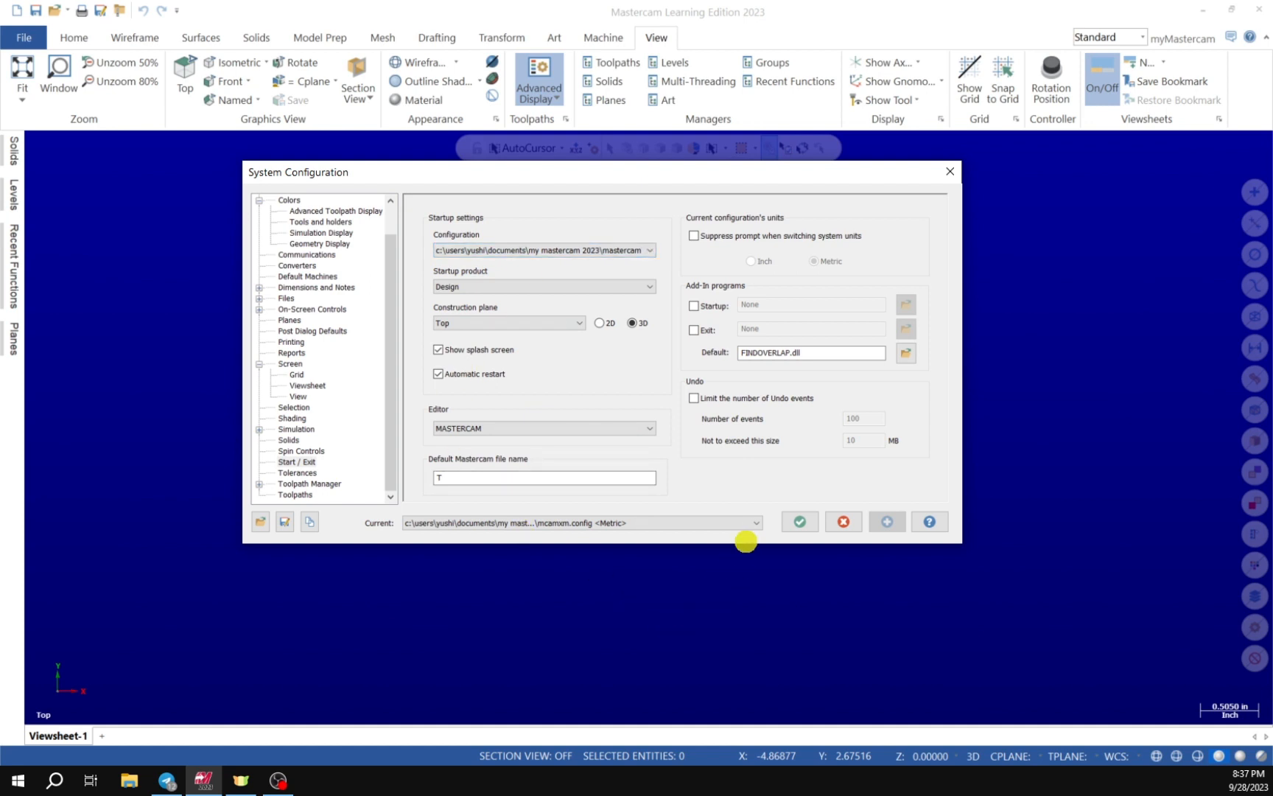
{"action": "left_click", "coordinate": [750, 522]}
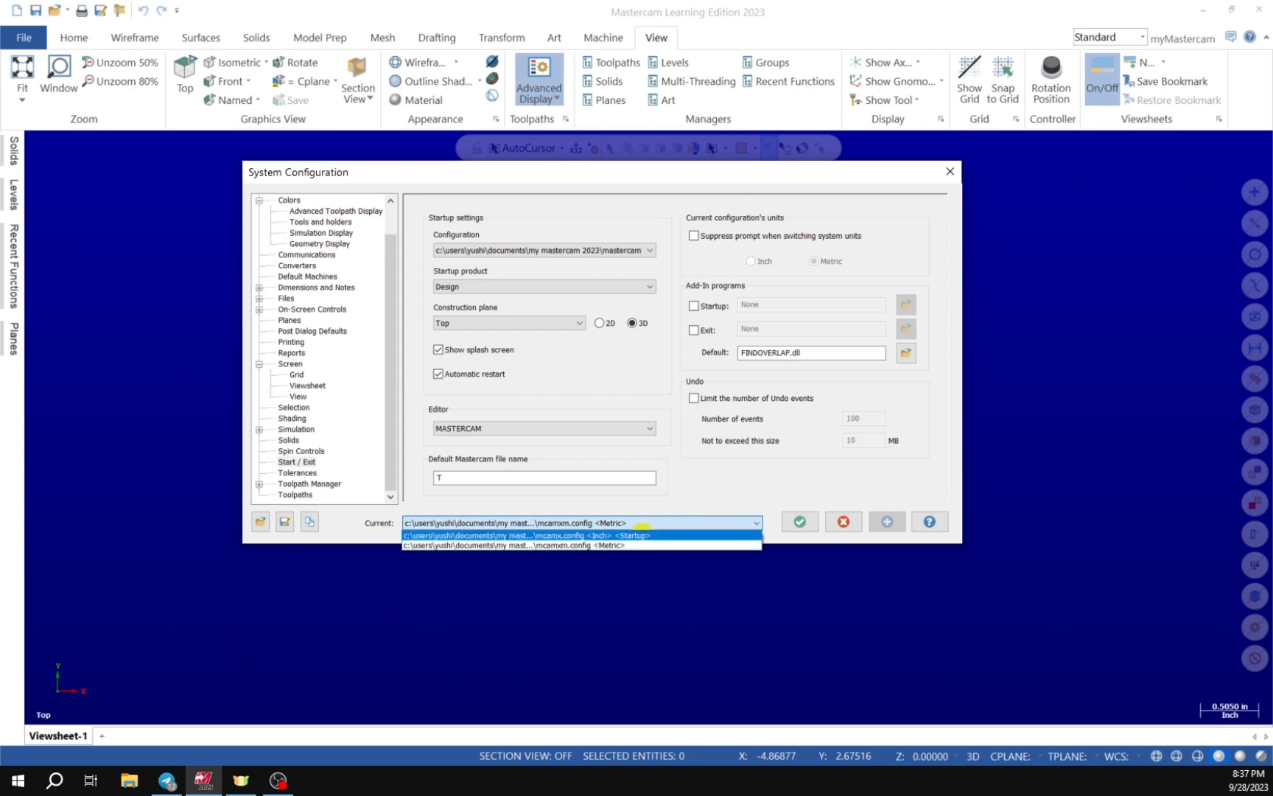
{"action": "left_click", "coordinate": [640, 535]}
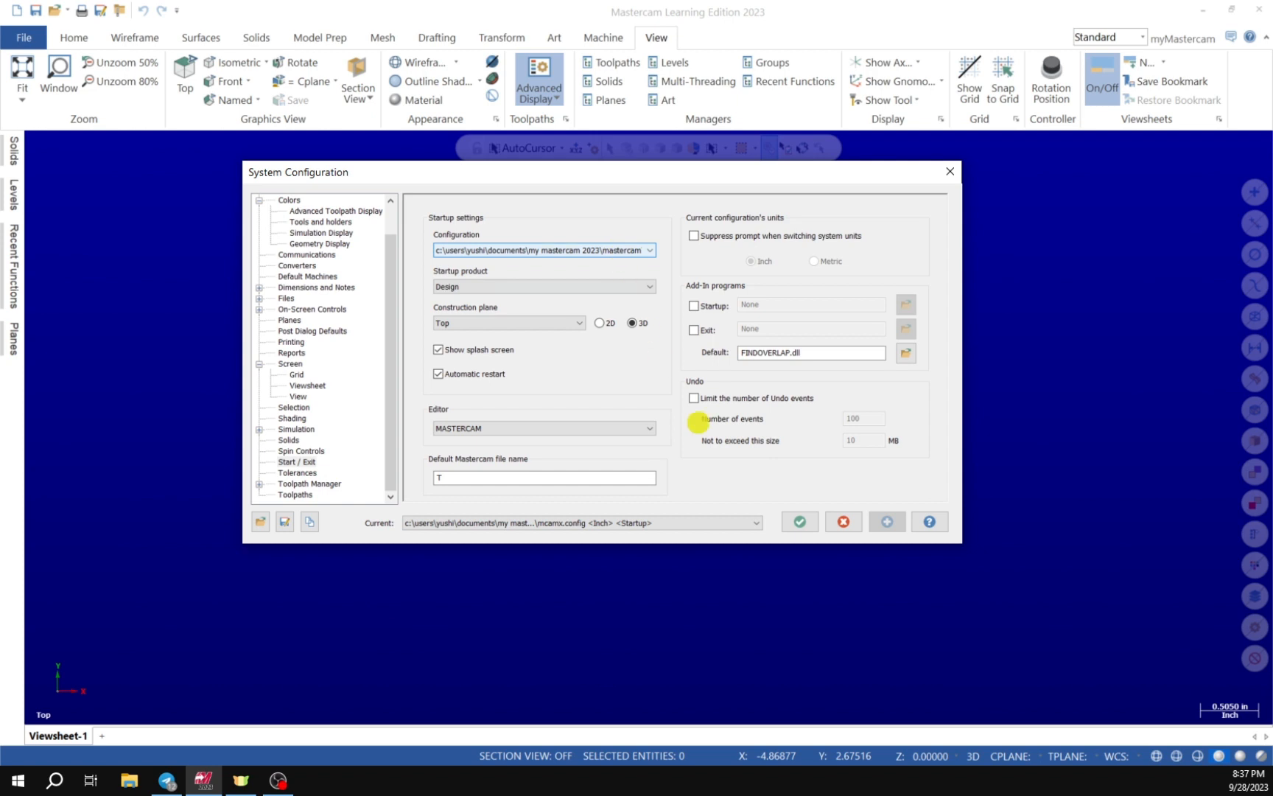
{"action": "left_click", "coordinate": [802, 521]}
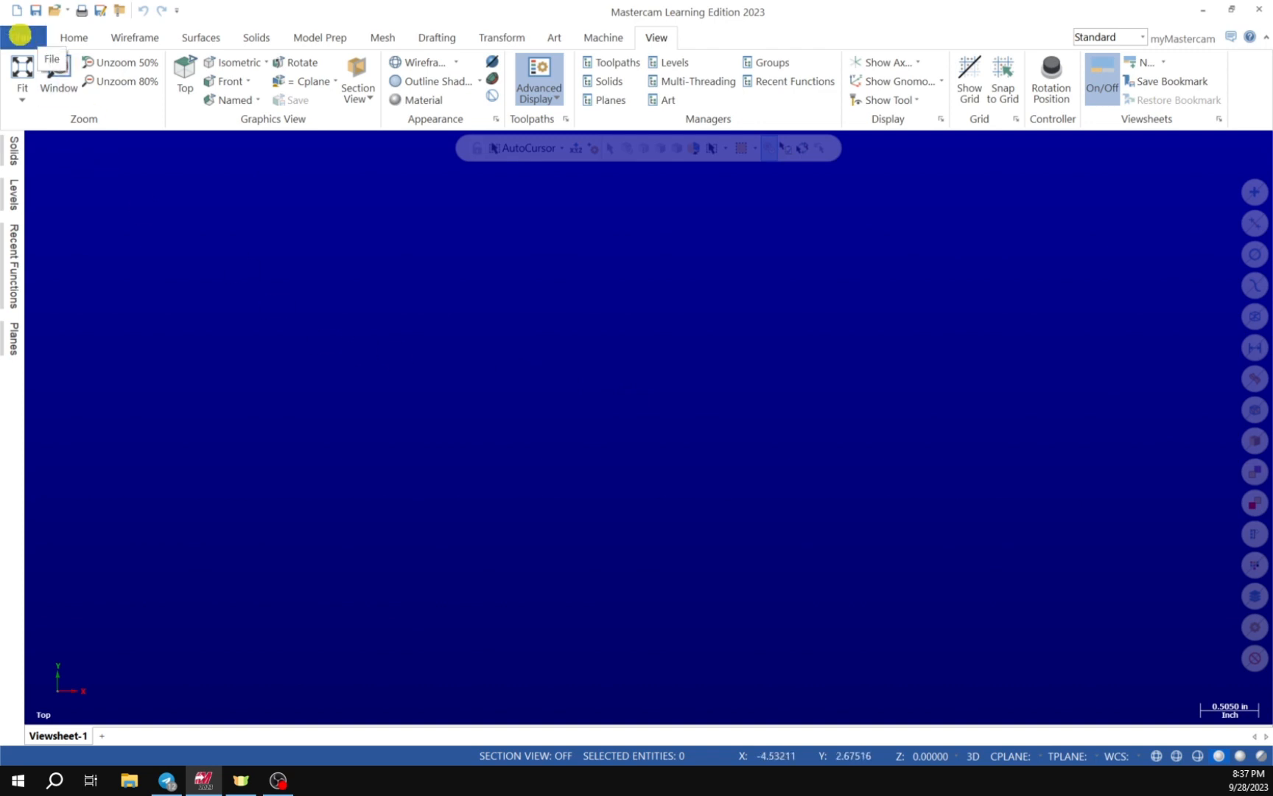
Reopen the system configuration and show the Grid settings under Screen
{"action": "left_click", "coordinate": [20, 34]}
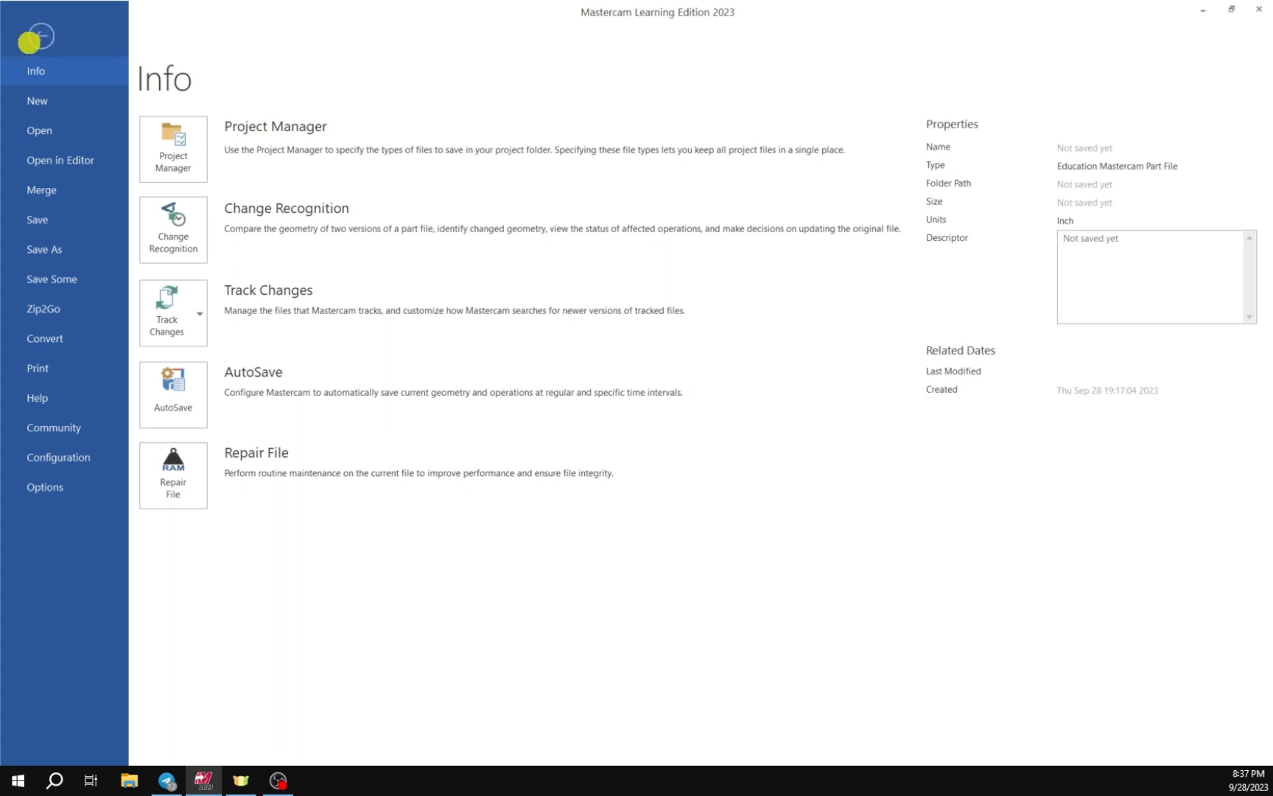
{"action": "left_click", "coordinate": [68, 457]}
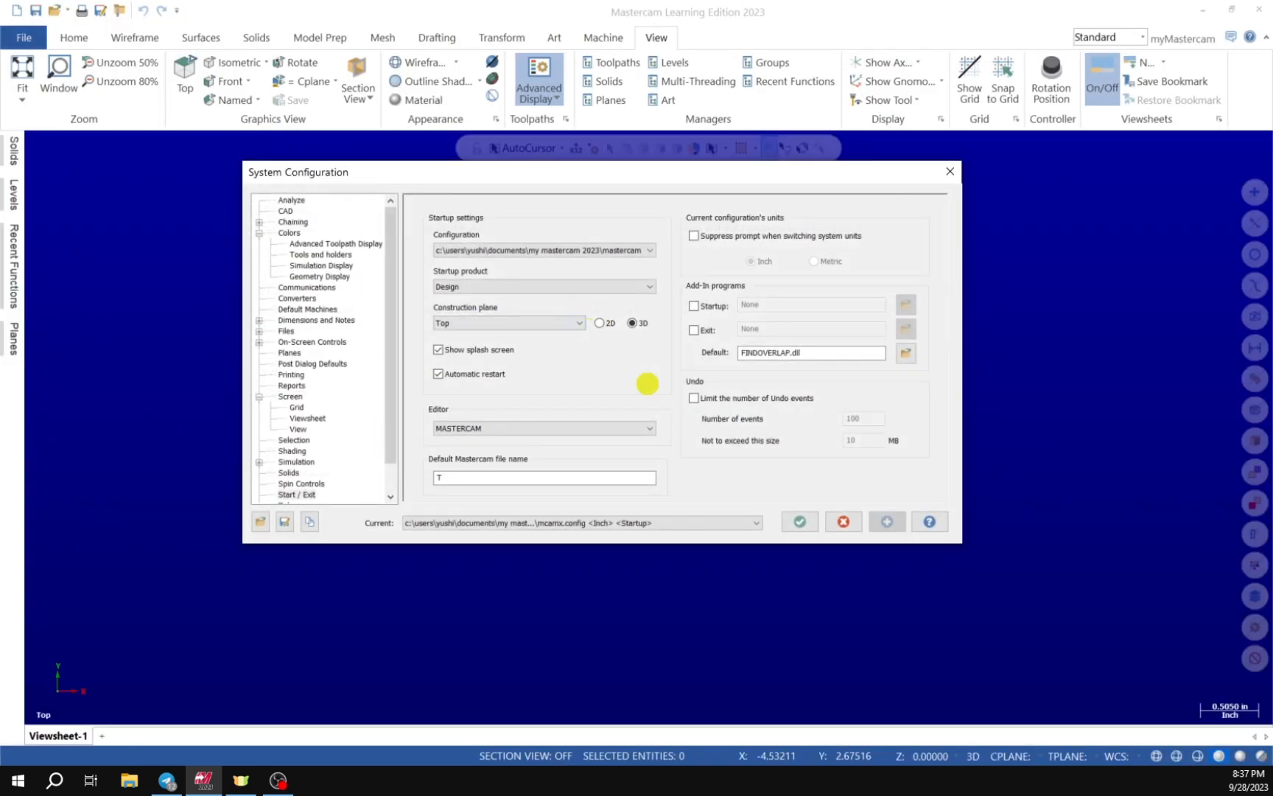
{"action": "scroll", "coordinate": [389, 273], "scroll_direction": "down", "scroll_amount": 1}
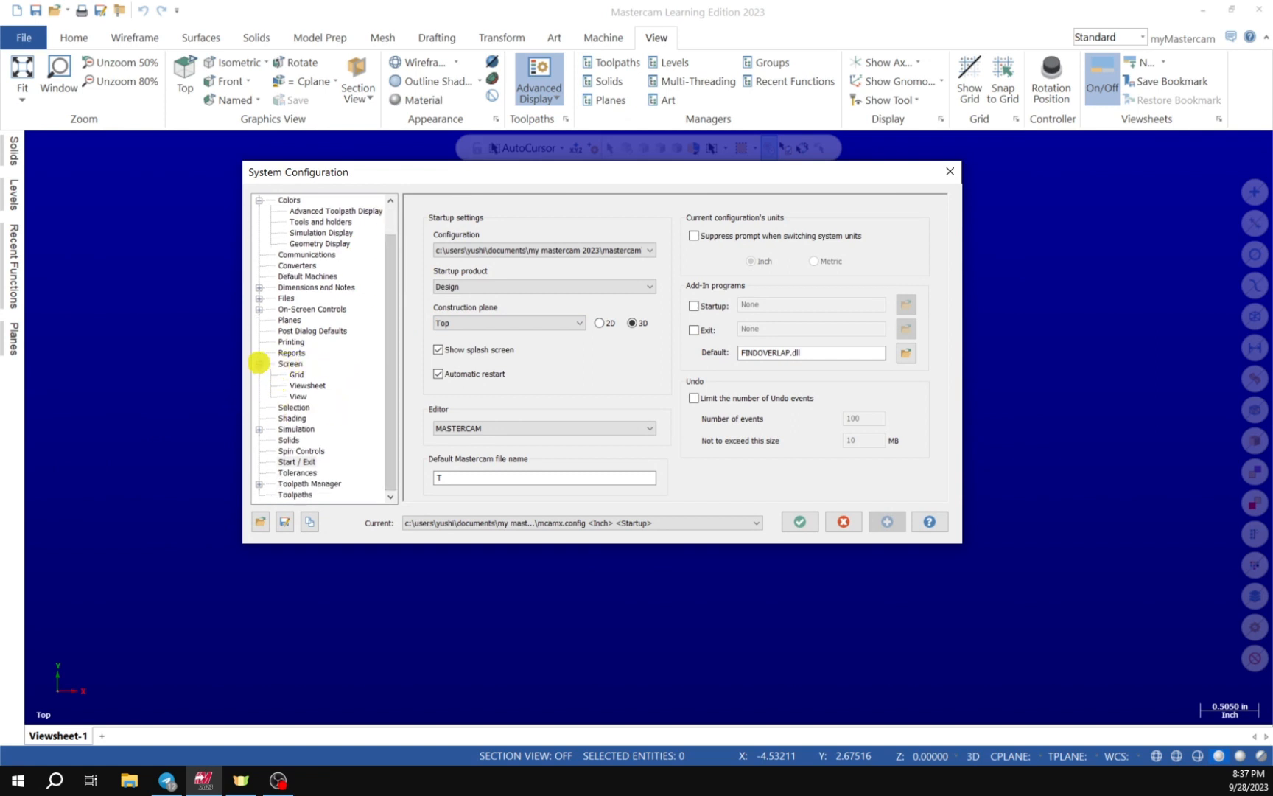
{"action": "left_click", "coordinate": [259, 364]}
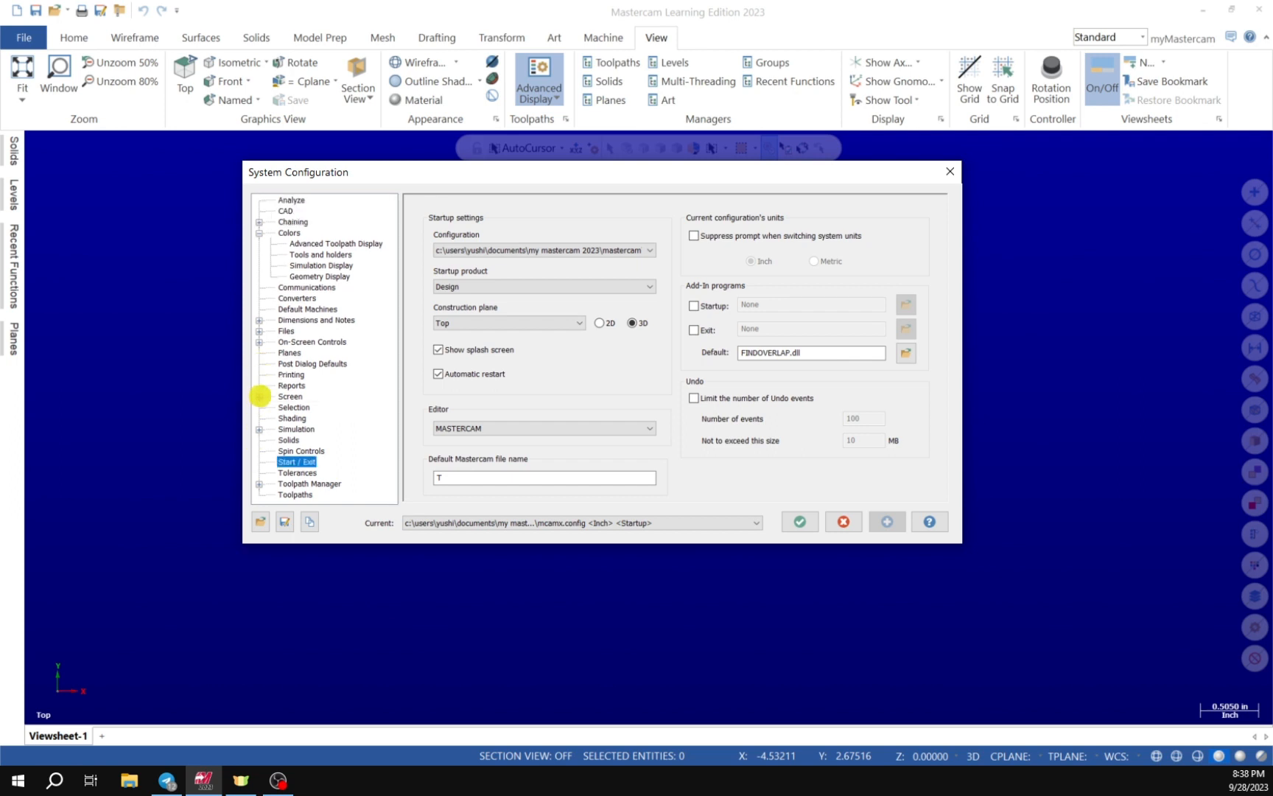
{"action": "left_click", "coordinate": [259, 396]}
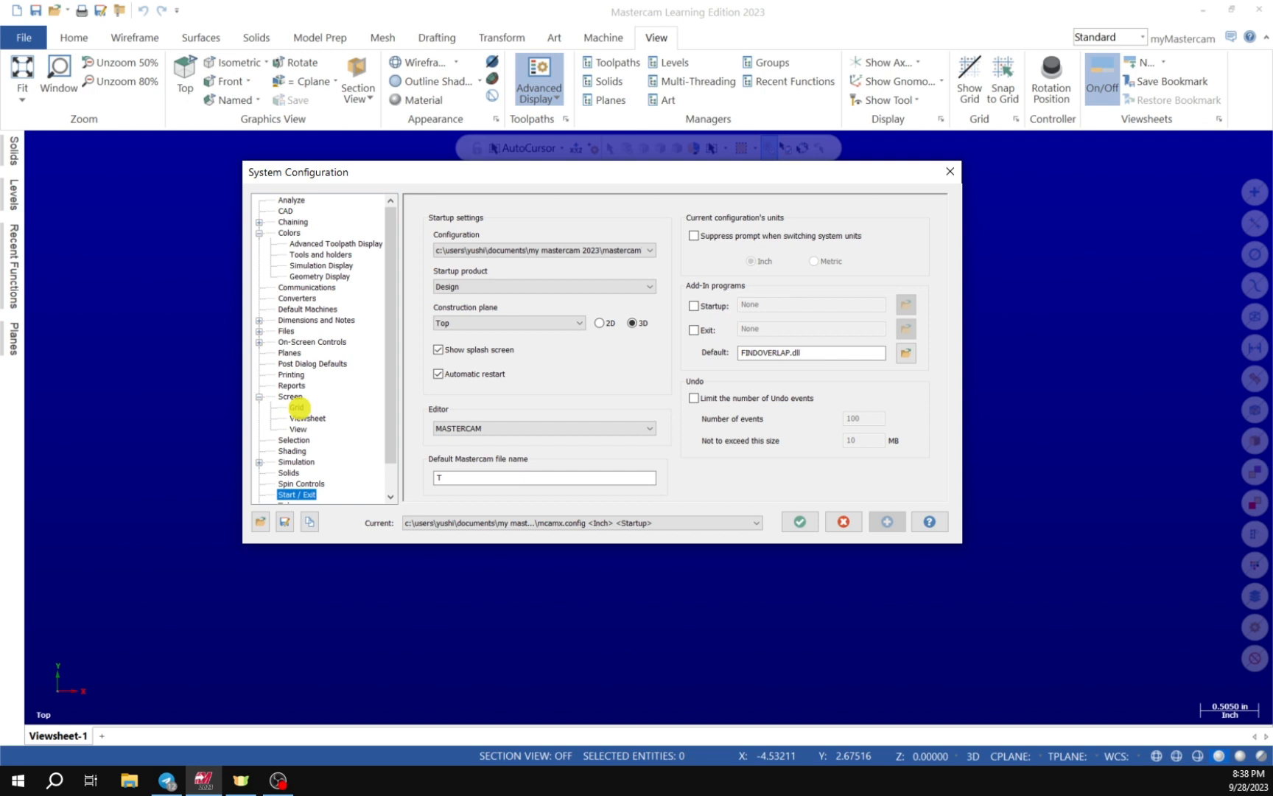
{"action": "left_click", "coordinate": [298, 407]}
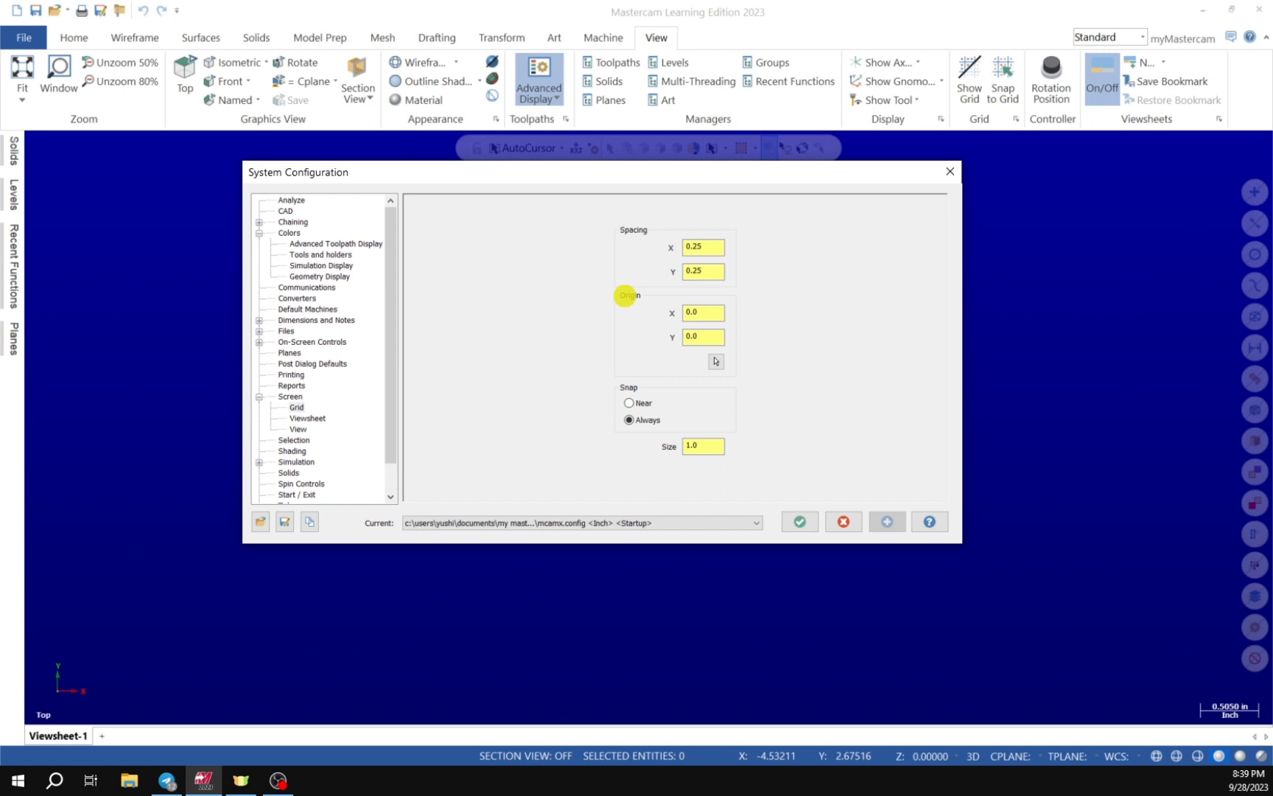
Review the grid's X and Y origin, keep the snap mode on Always, and accept the configuration
{"action": "left_click", "coordinate": [705, 311]}
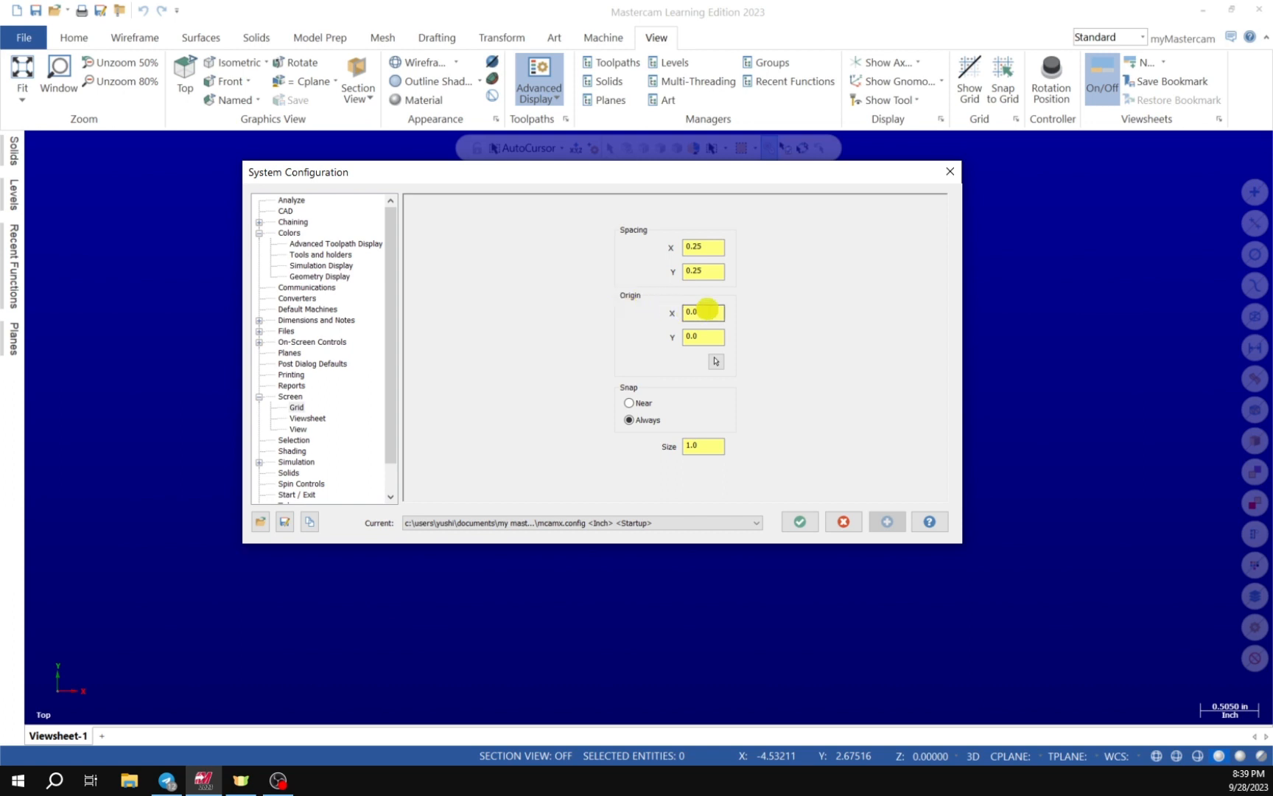
{"action": "left_click", "coordinate": [713, 335]}
{"action": "left_click", "coordinate": [703, 312]}
{"action": "left_click", "coordinate": [707, 332]}
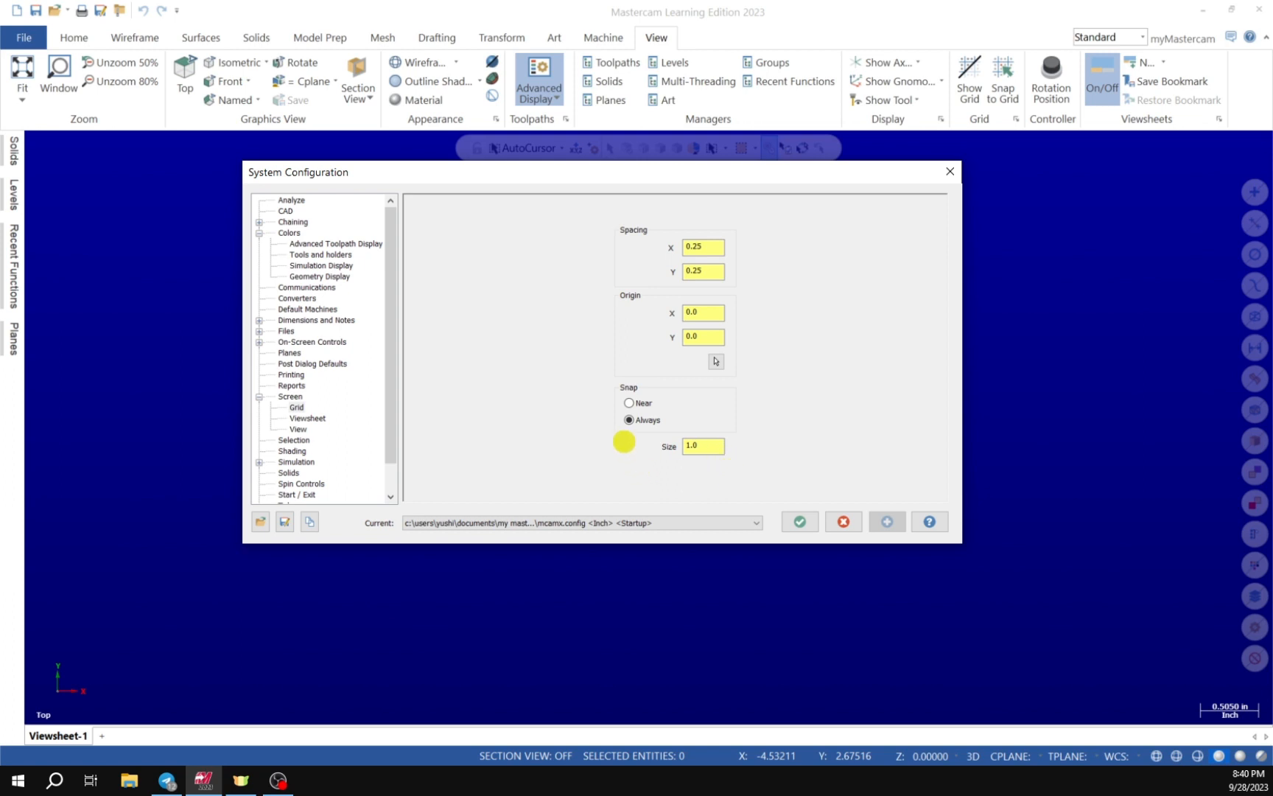
{"action": "left_click", "coordinate": [631, 419]}
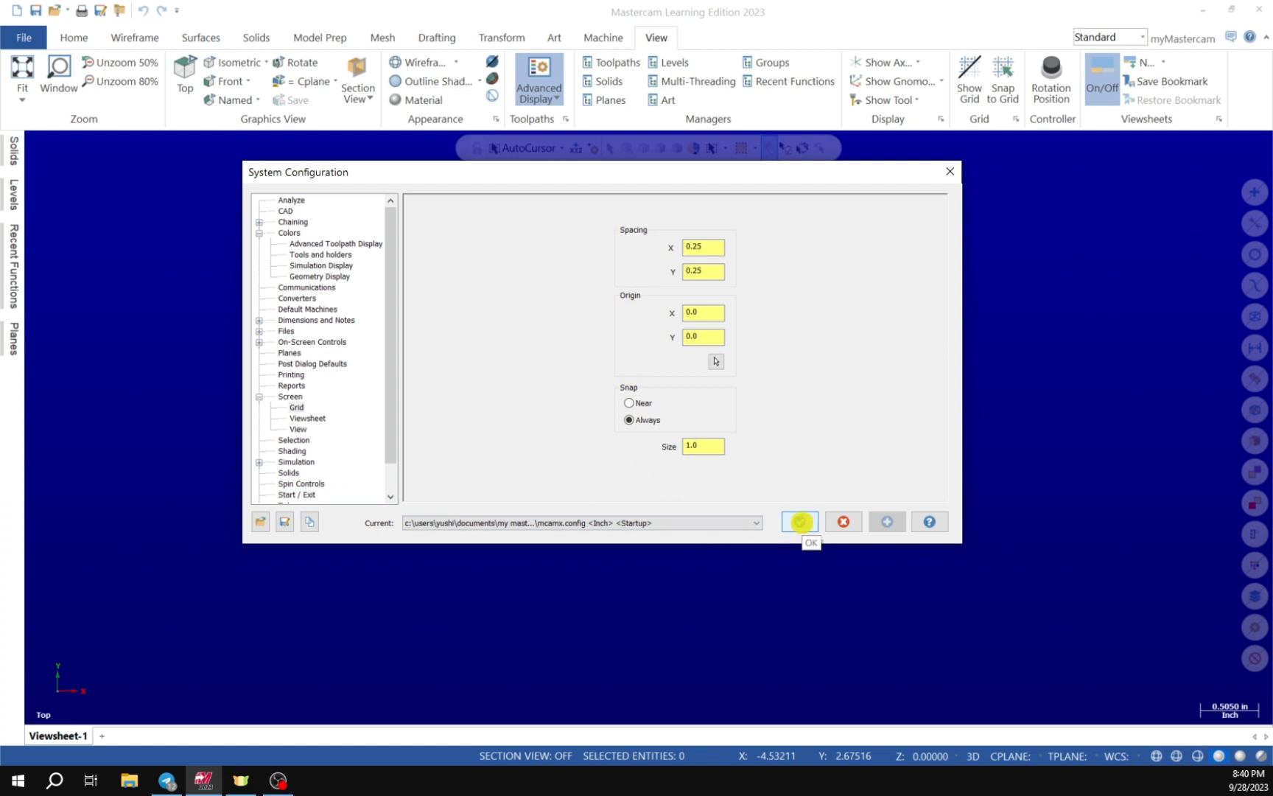
{"action": "left_click", "coordinate": [800, 521]}
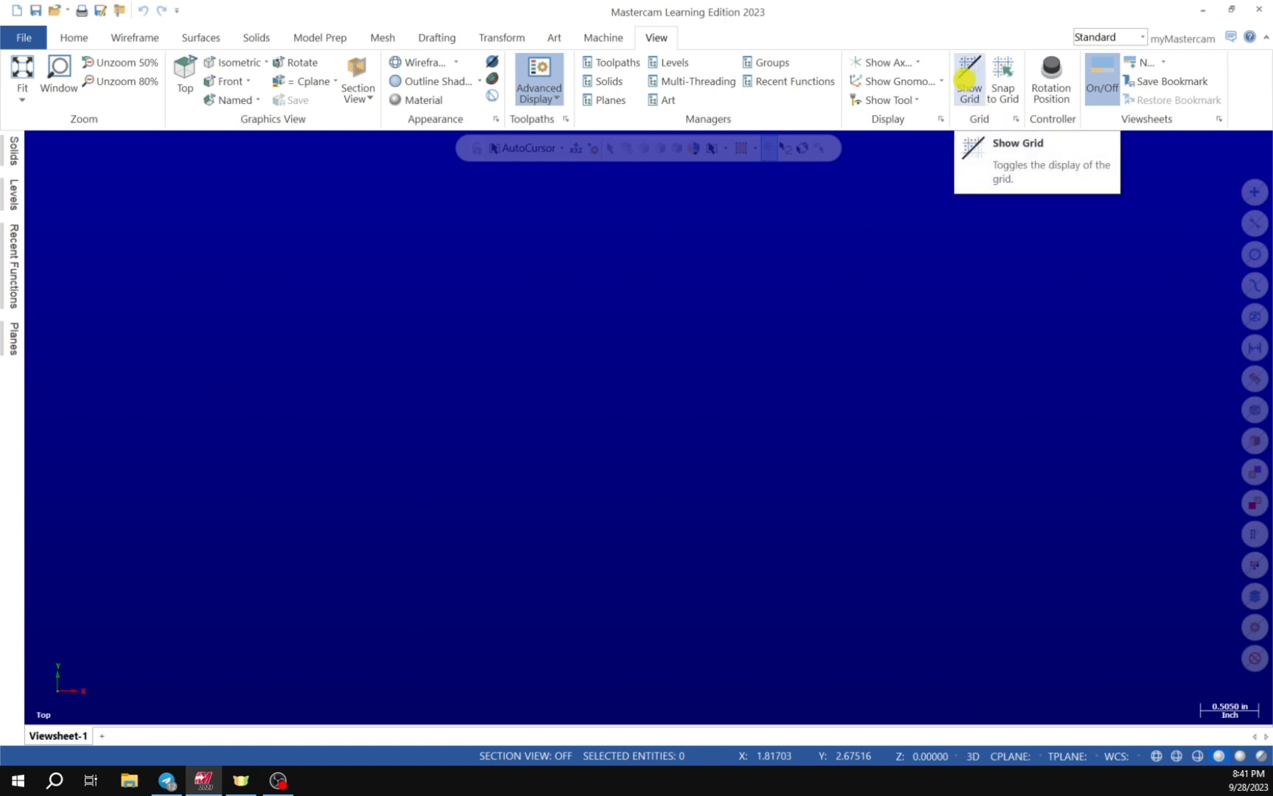
Display the grid in the graphics window, then check its spacing, origin and snap settings and accept them
{"action": "left_click", "coordinate": [966, 76]}
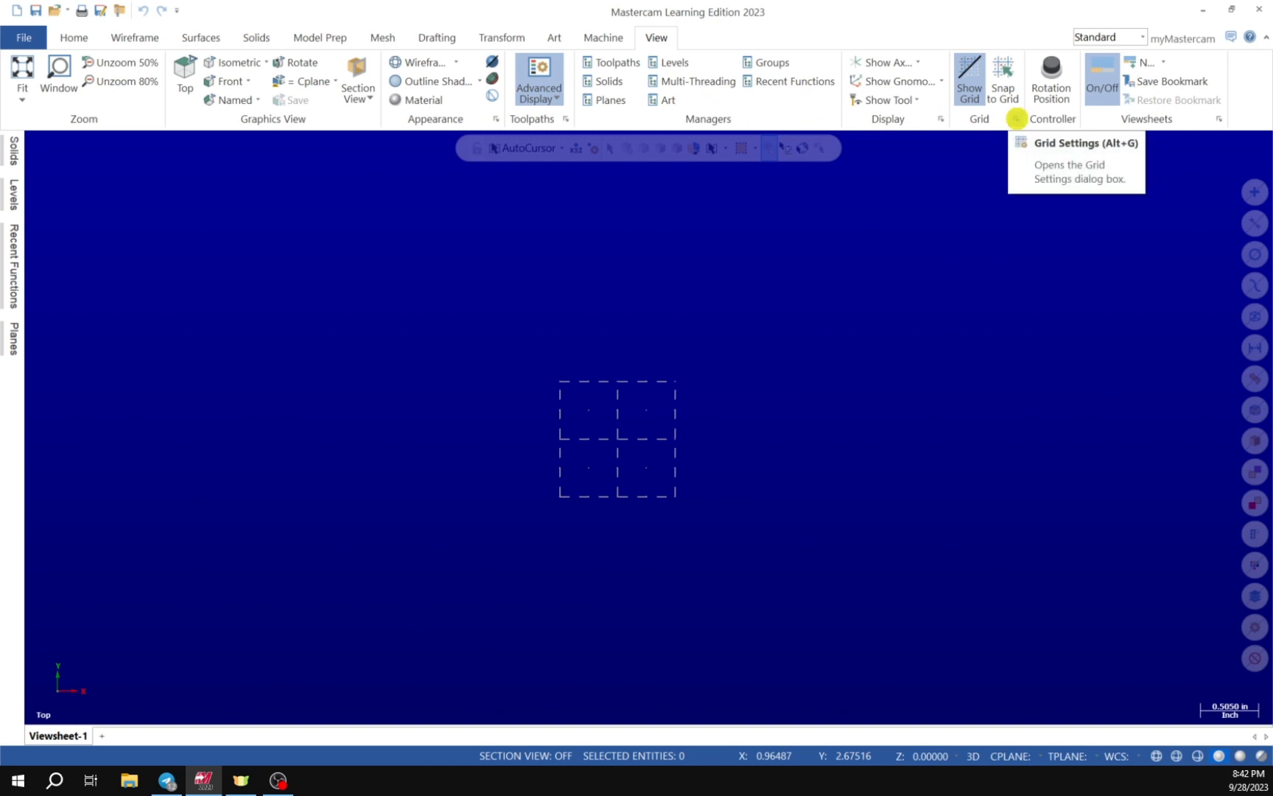
{"action": "left_click", "coordinate": [1016, 118]}
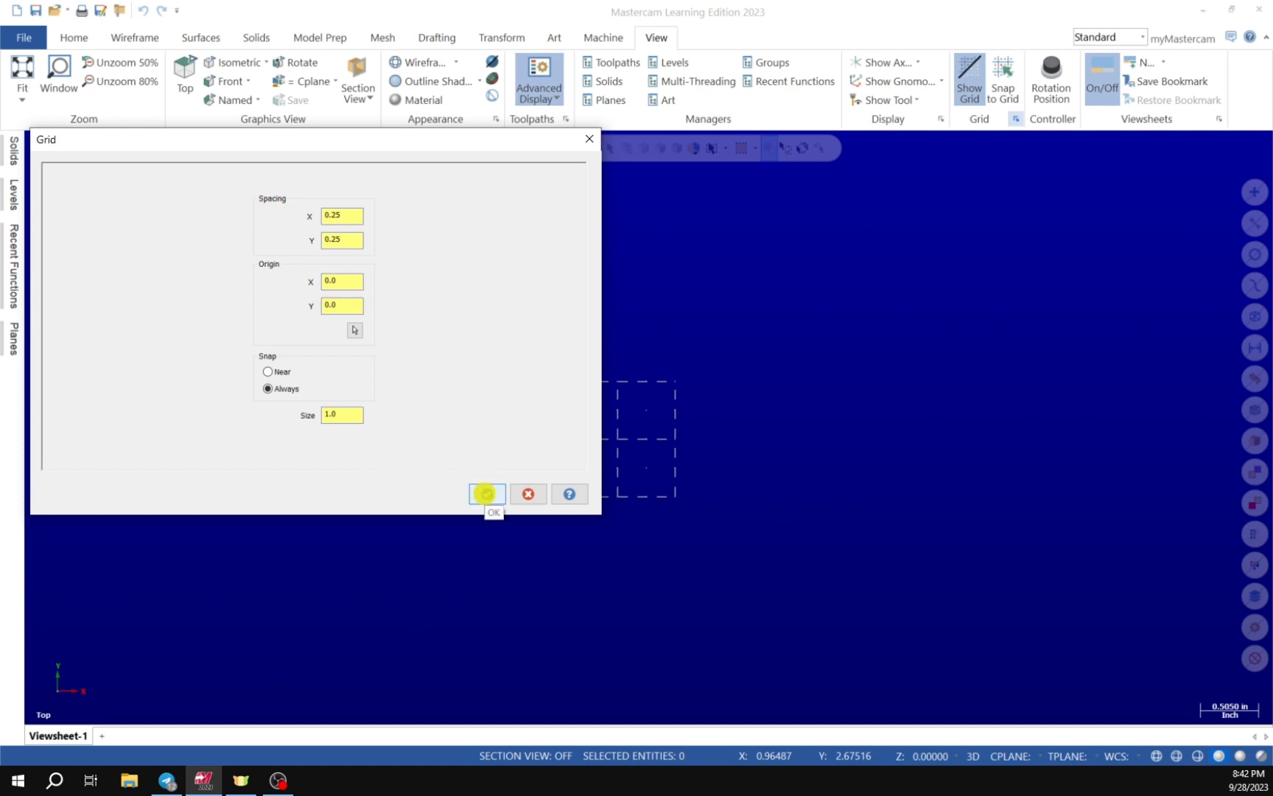
{"action": "left_click", "coordinate": [486, 493]}
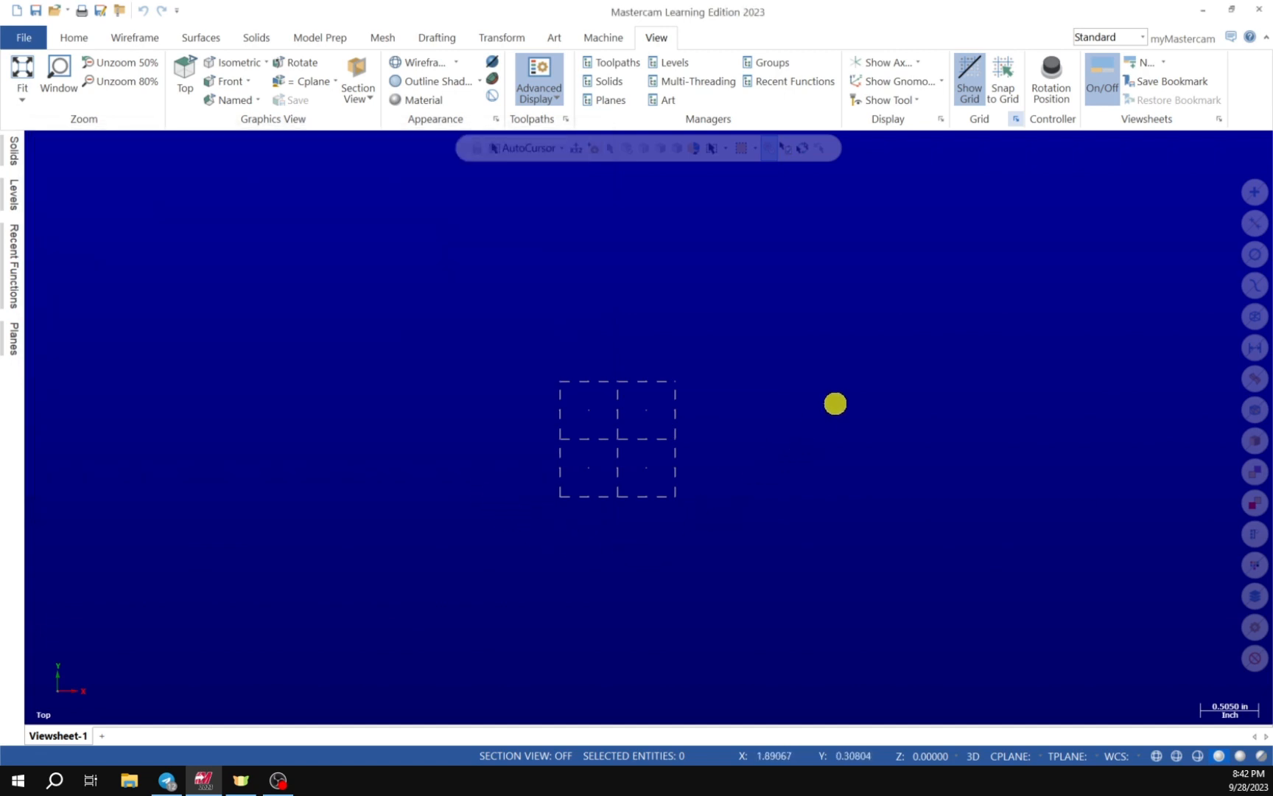